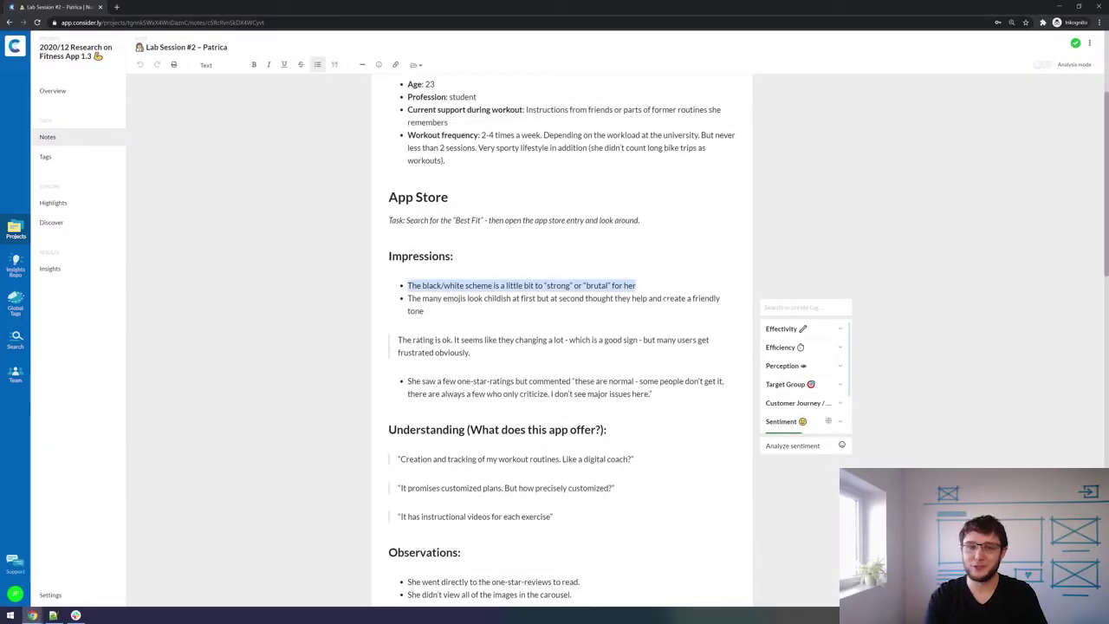
Tag the black/white scheme bullet with Aesthetics from Perception and negative from Sentiment.
click(839, 366)
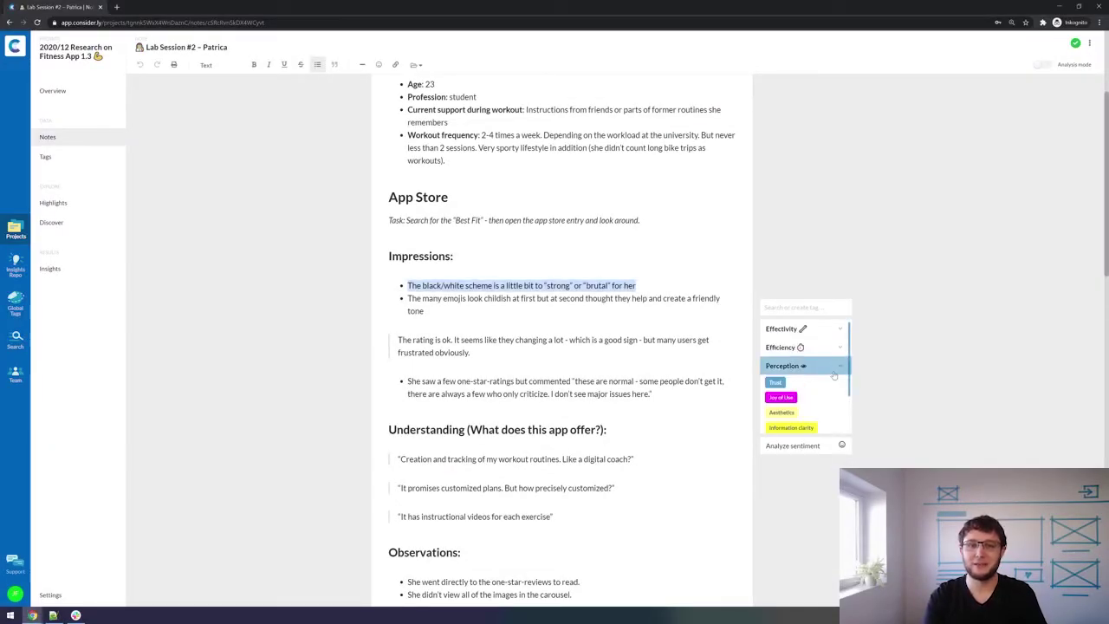
click(795, 414)
click(840, 367)
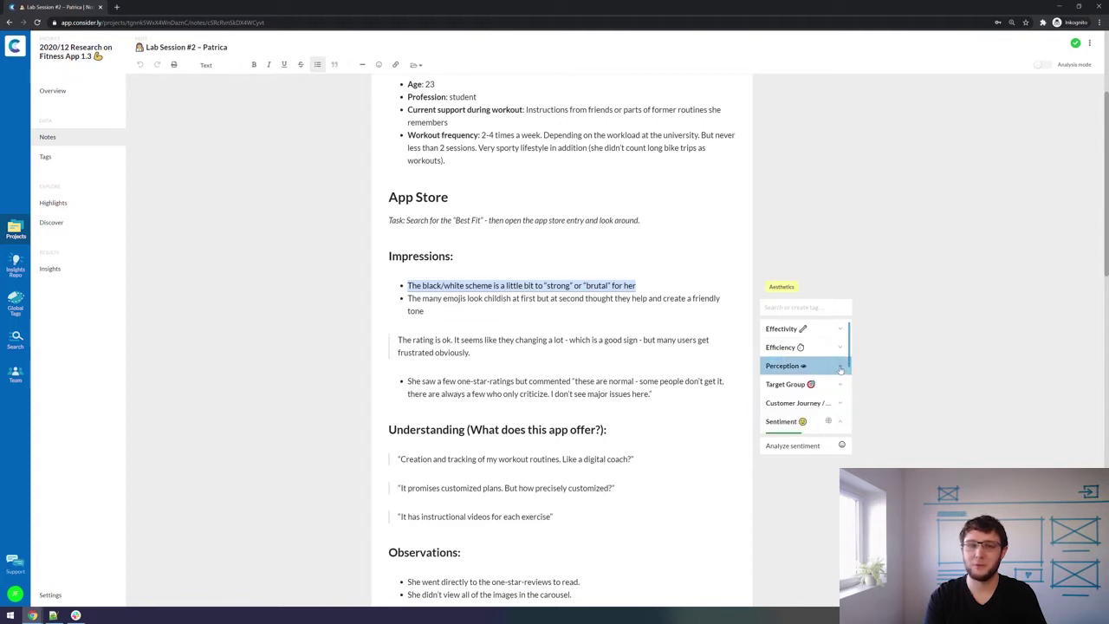
scroll(839, 367, down, 1)
click(840, 373)
click(789, 405)
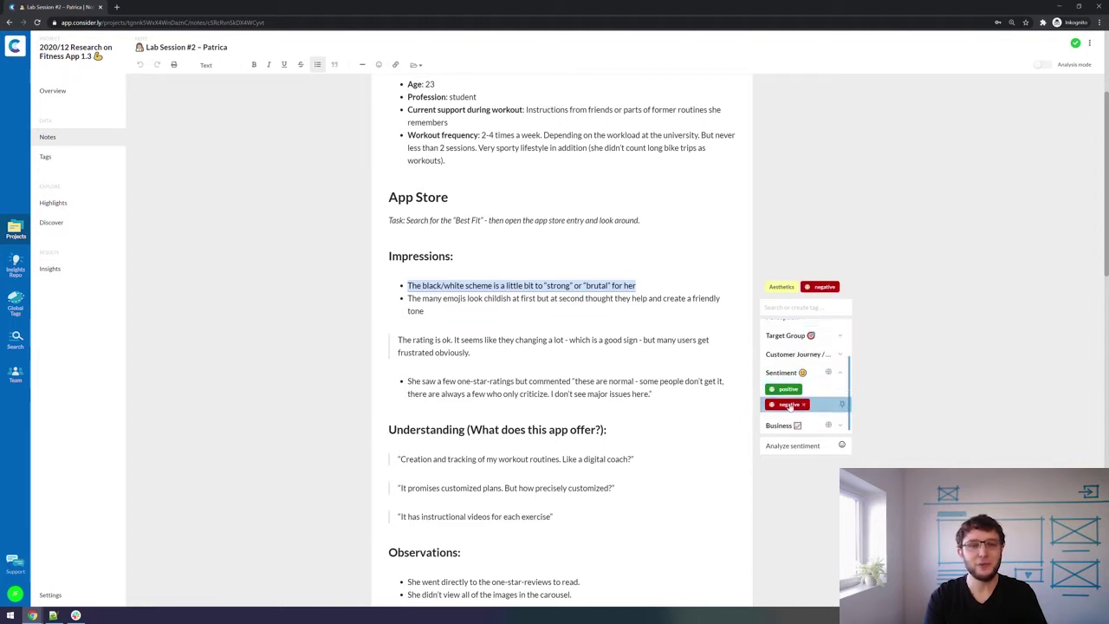
click(873, 350)
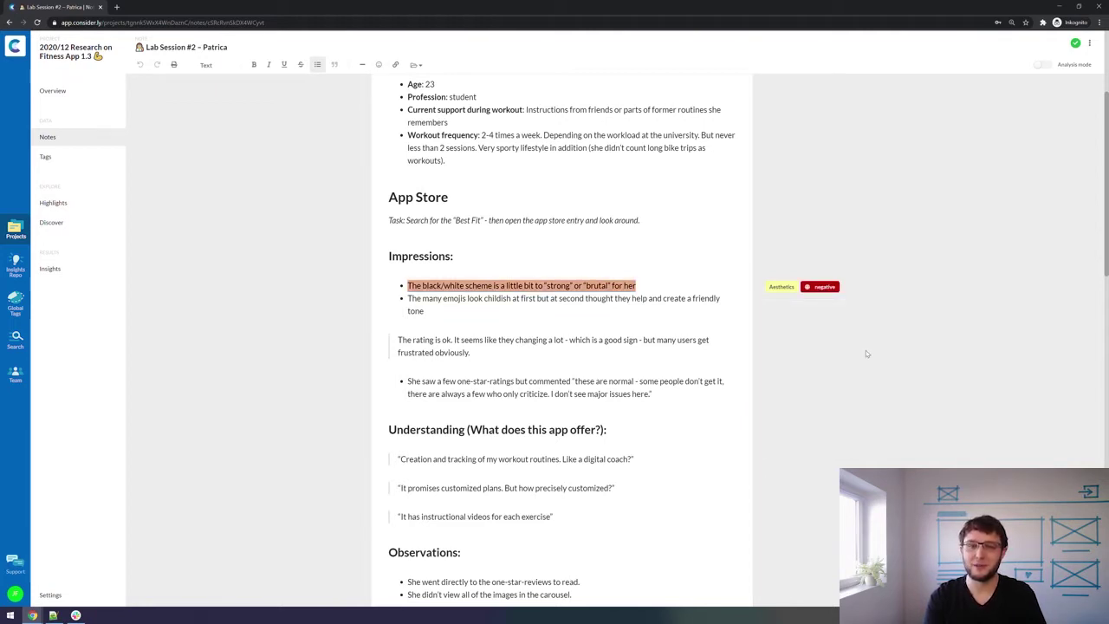
Select the rating quote and tag it positive and Trust using the keyboard.
drag(470, 353, 398, 340)
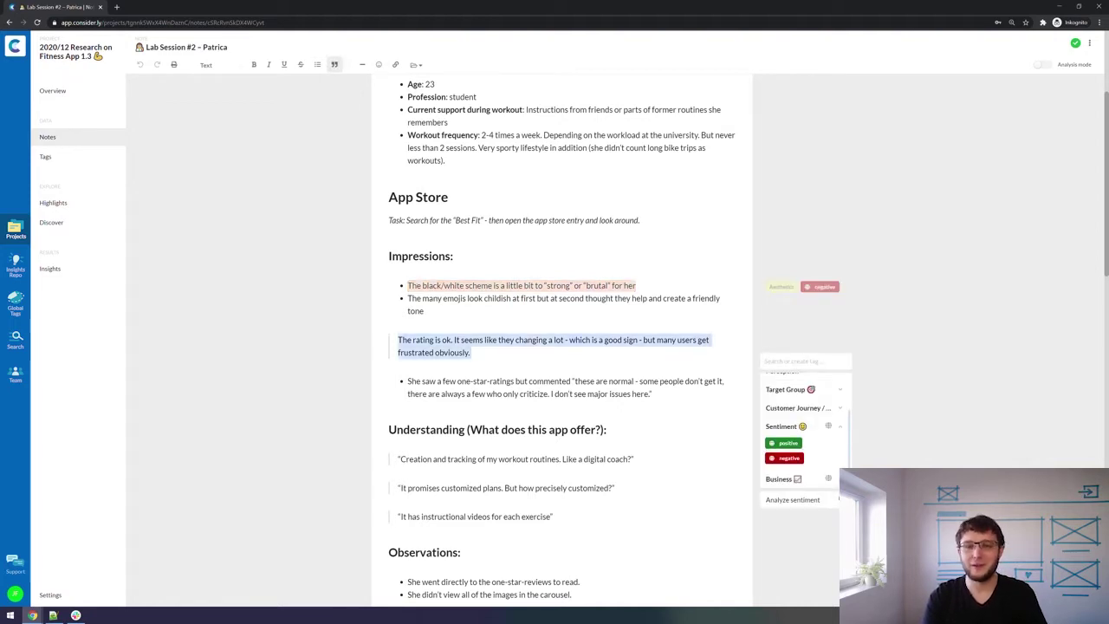
key(Down)
key(Down)
key(Down)
key(Down)
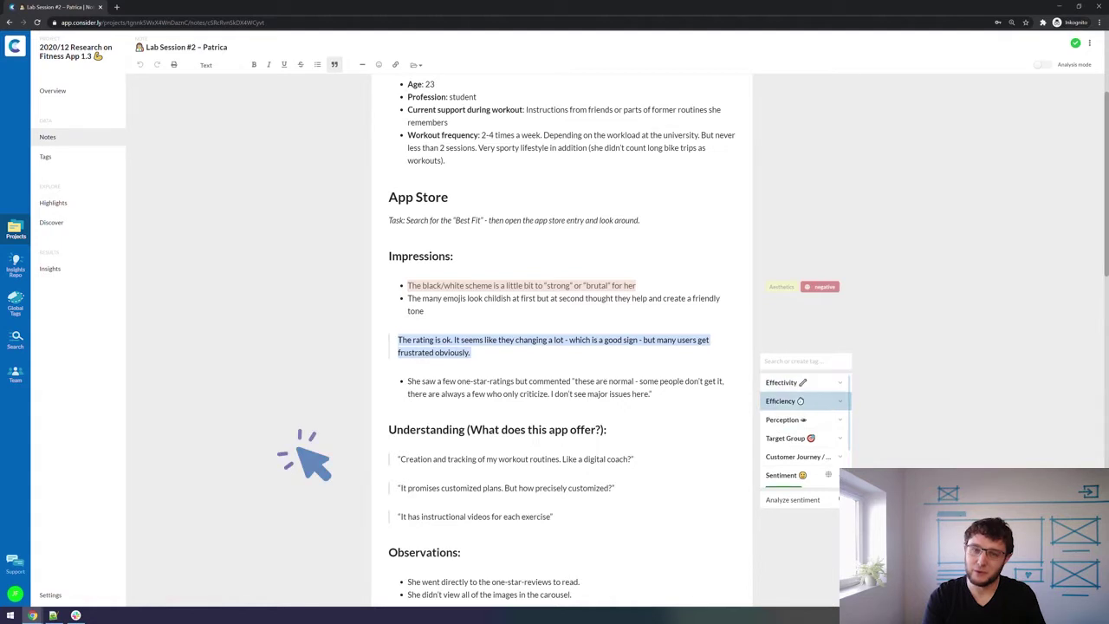
key(Return)
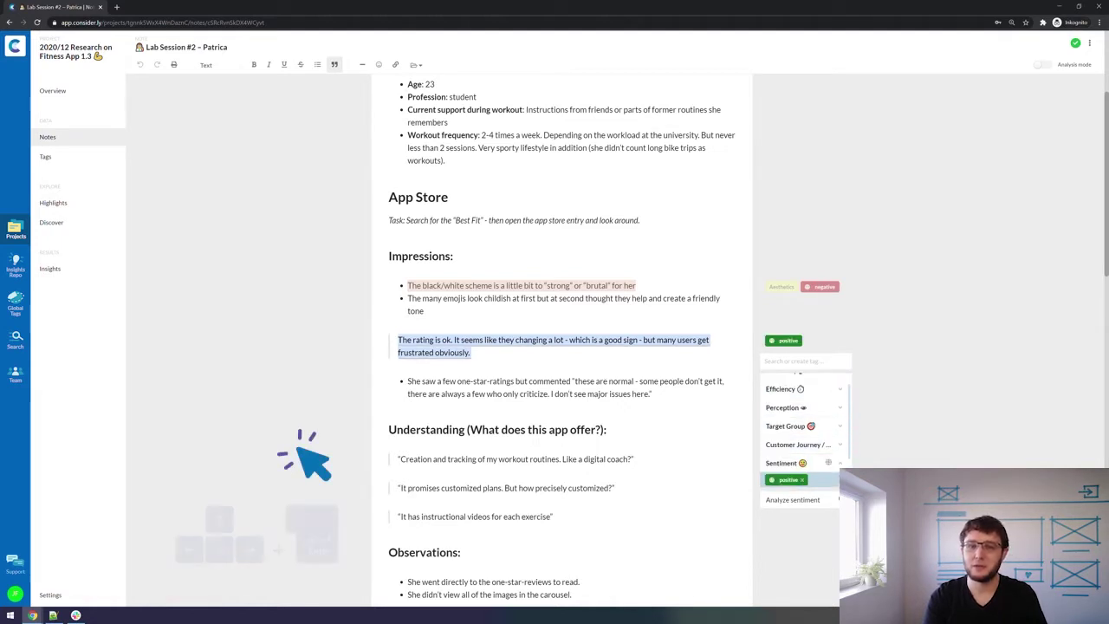
key(Up)
key(Up)
key(Up)
key(Up)
key(Return)
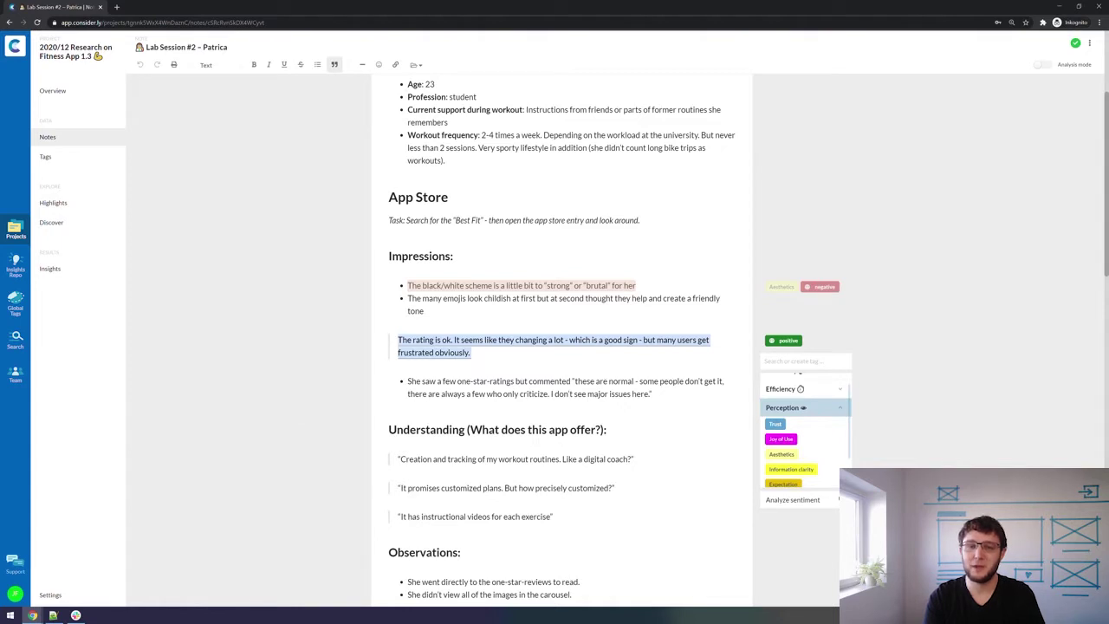
key(Tab)
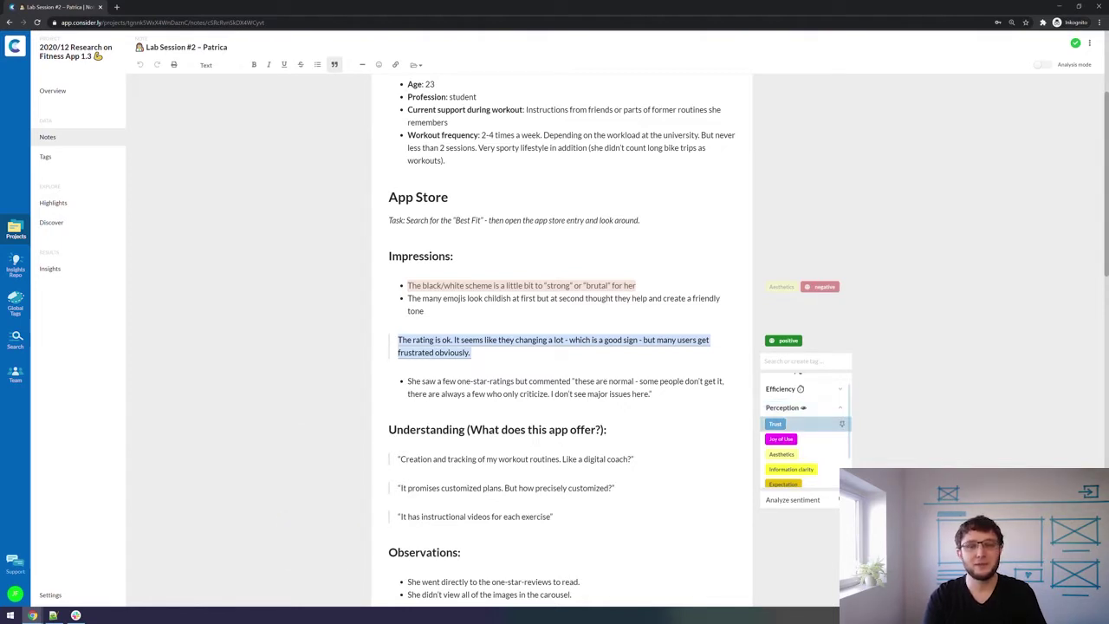
key(Return)
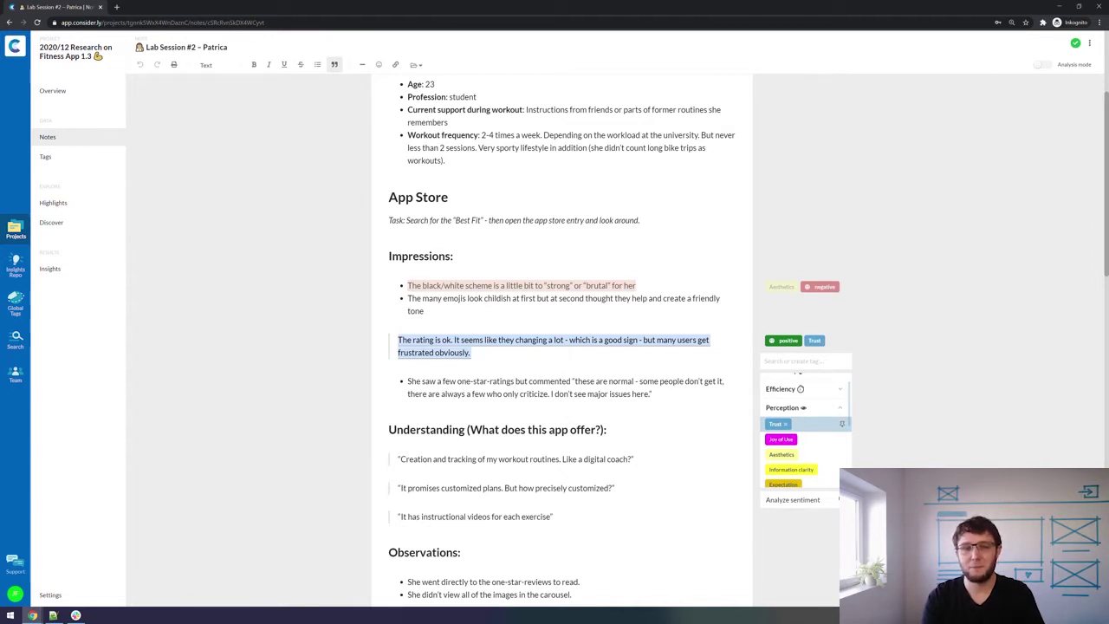
click(407, 393)
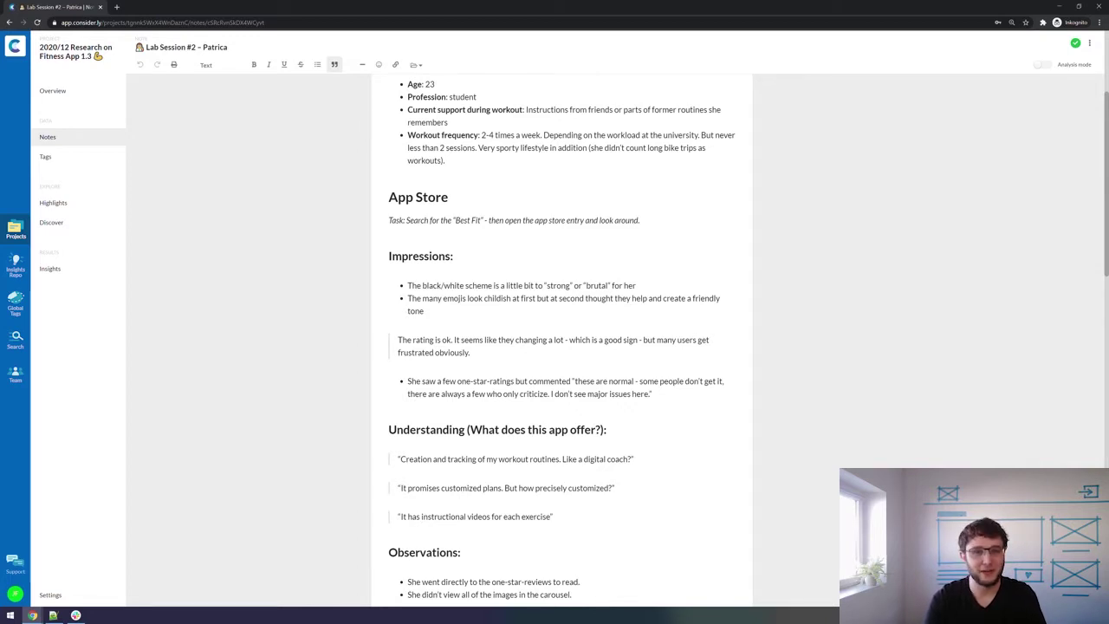
Select the first Impressions bullet and apply Aesthetics by searching 'aes'.
drag(636, 285, 401, 288)
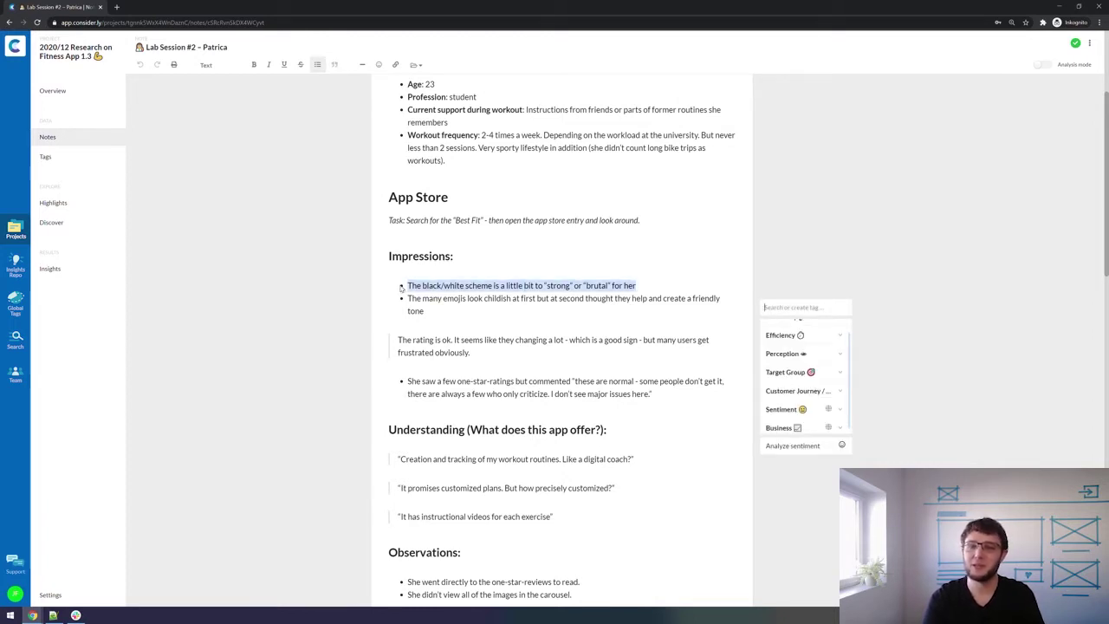
text(aes)
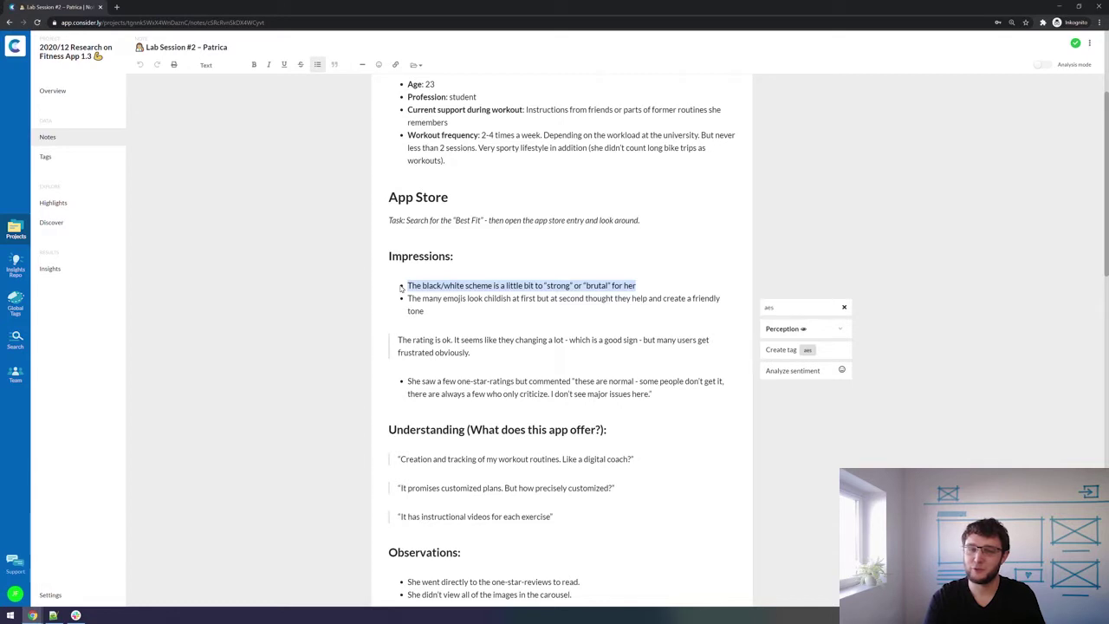
key(Down)
key(Return)
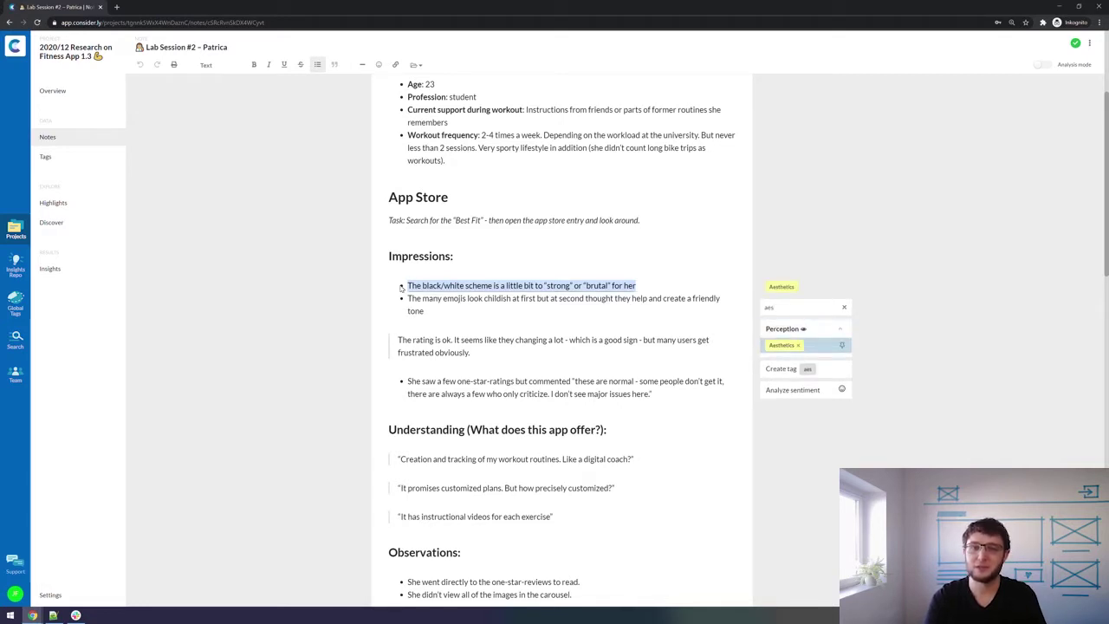
key(BackSpace)
key(BackSpace)
key(BackSpace)
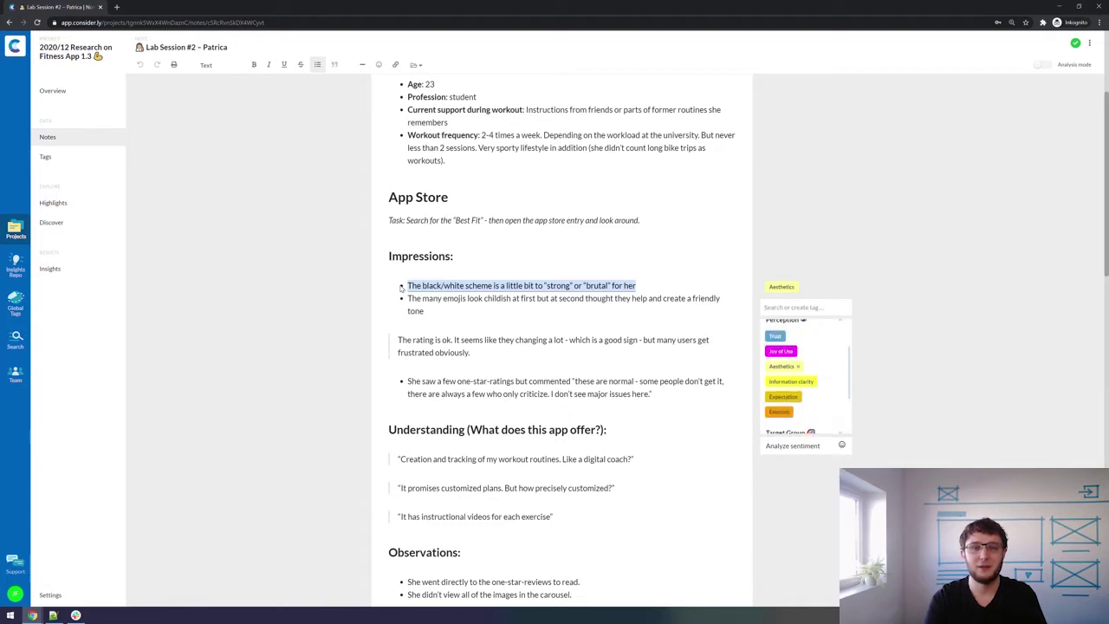
Search 'neg' and add the negative tag from the Sentiment group to the bullet.
text(neg)
key(Down)
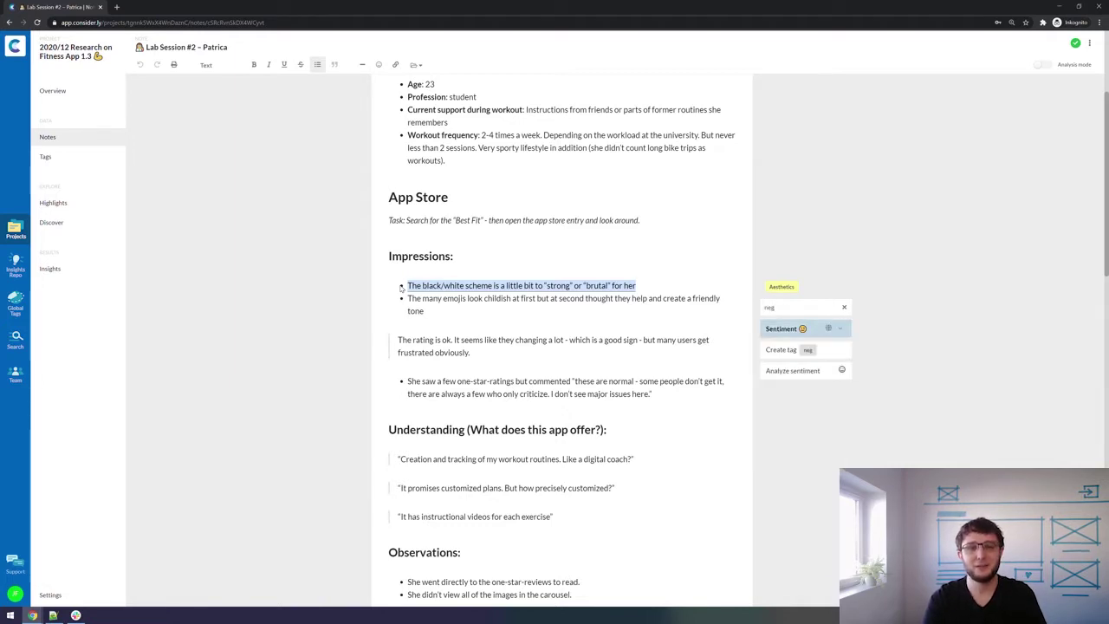
key(Right)
key(Down)
key(Return)
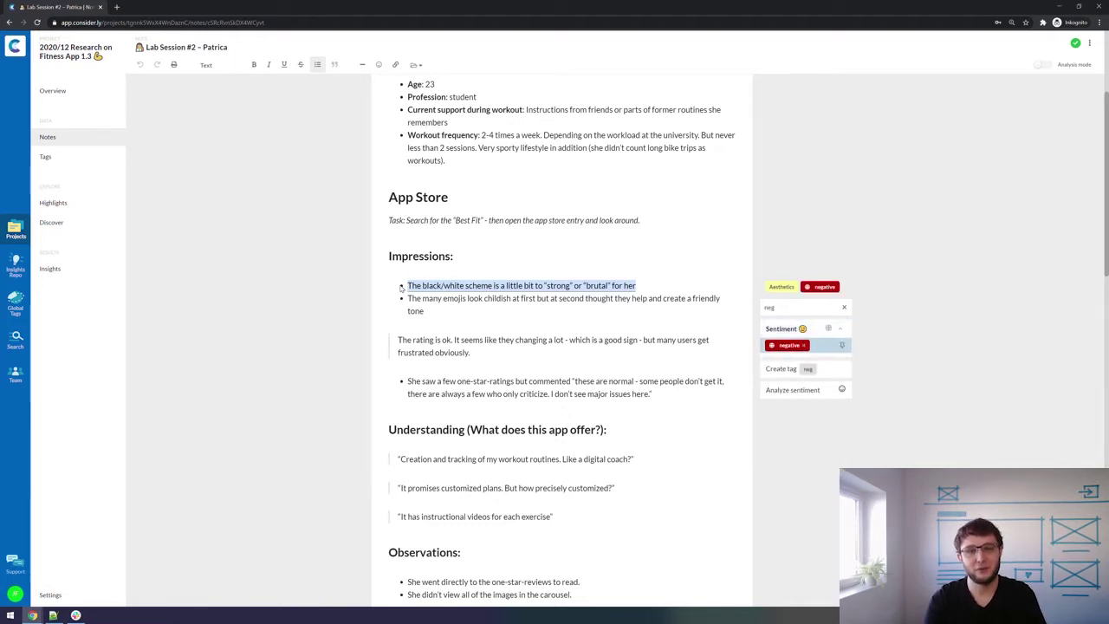
key(Up)
key(BackSpace)
key(BackSpace)
key(BackSpace)
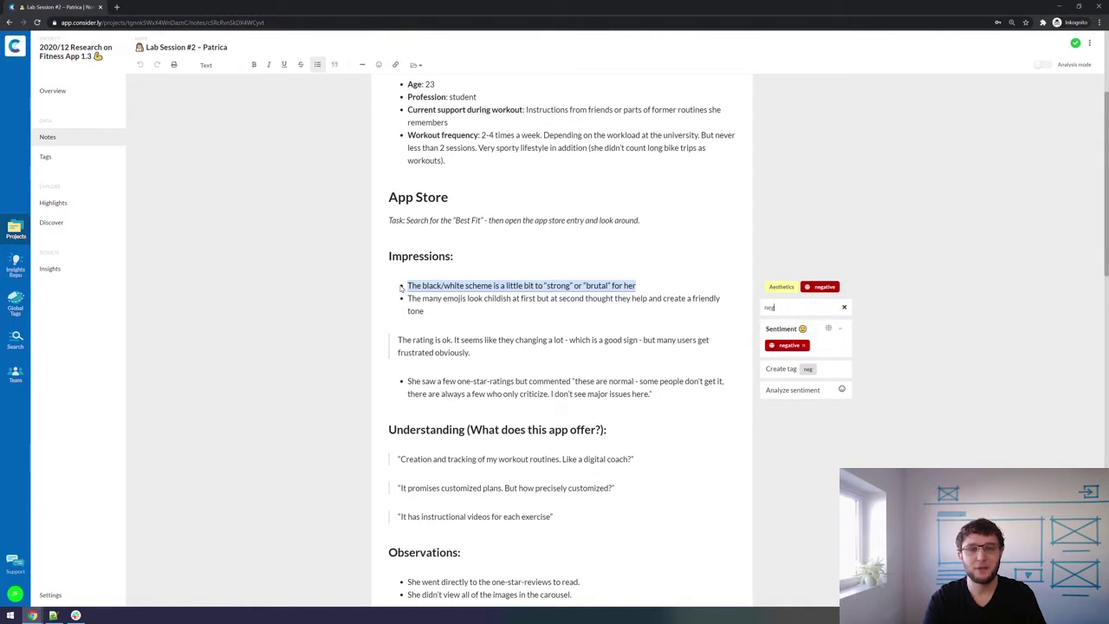
click(423, 310)
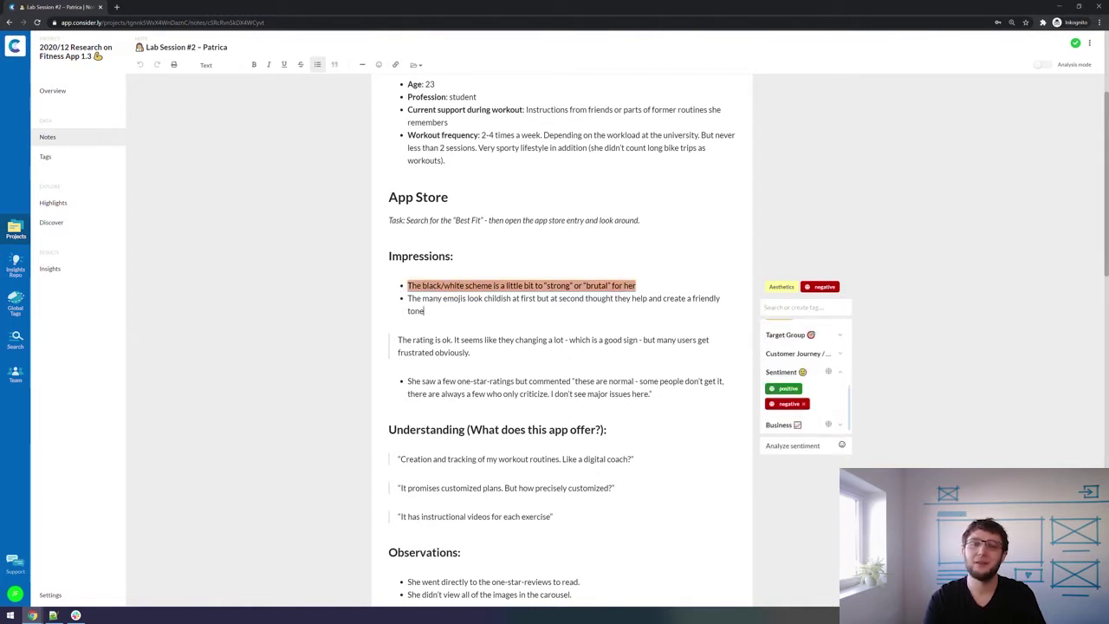
Select the whole rating quote and tag it positive via the 'pos' search.
triple_click(433, 345)
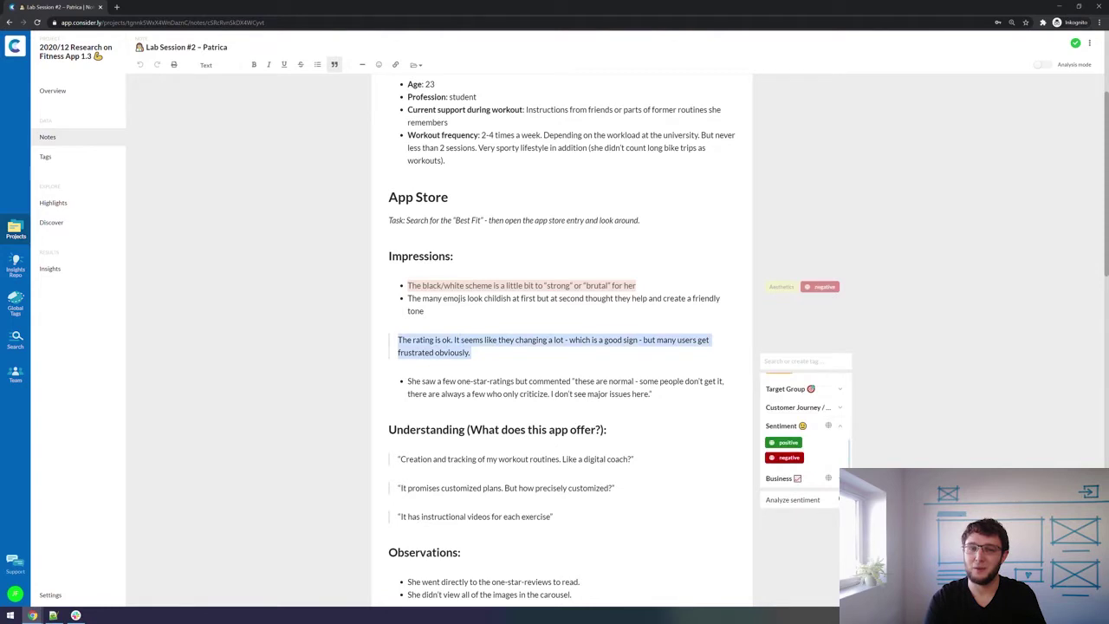
text(neg)
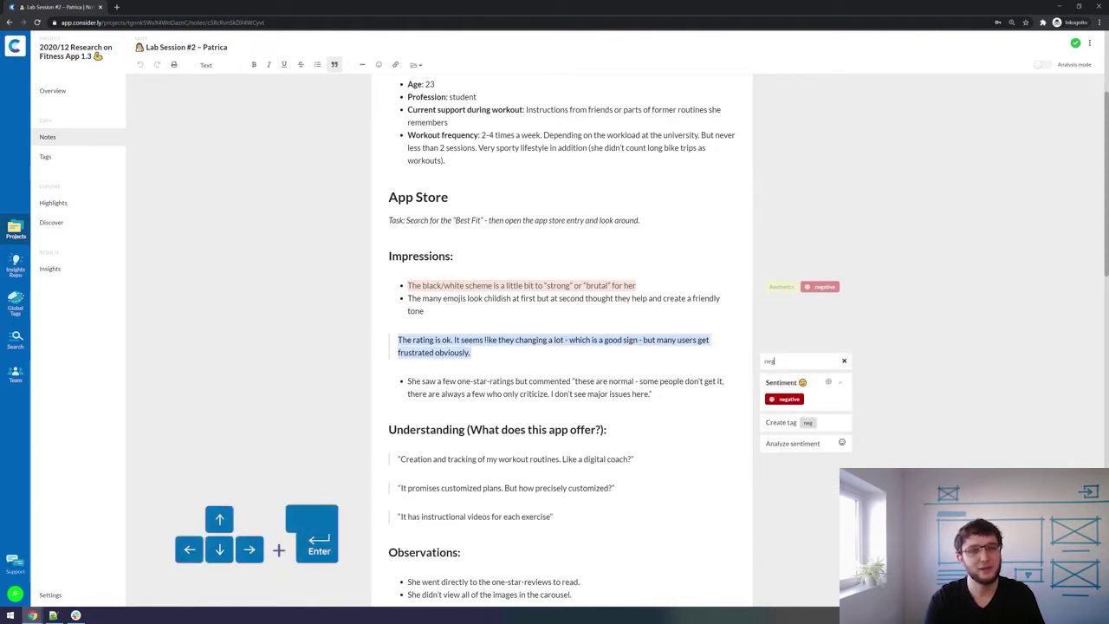
key(Return)
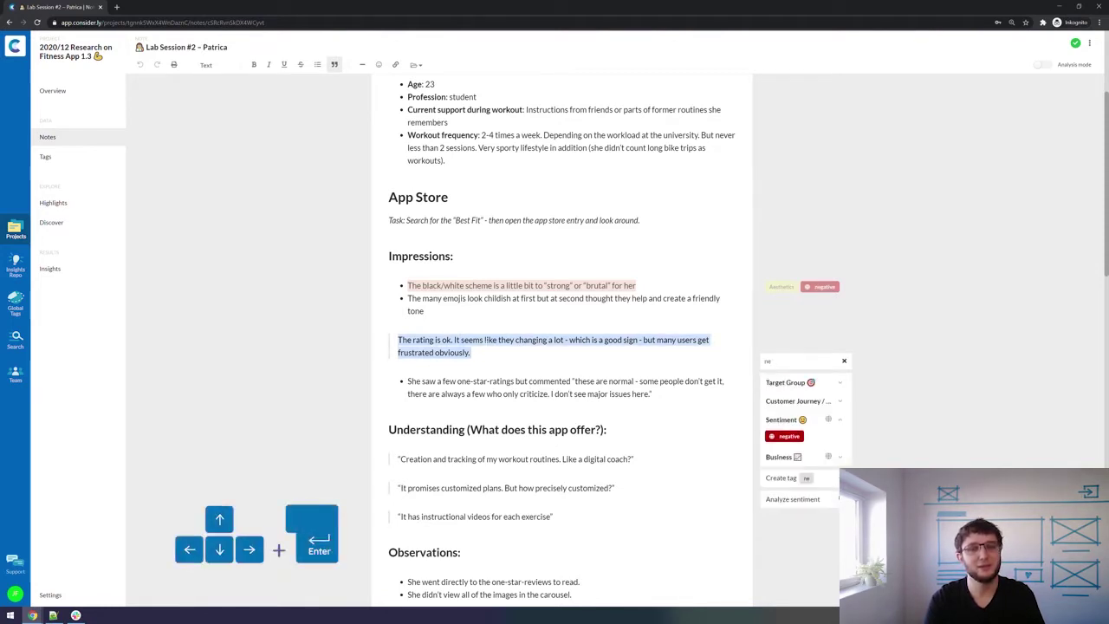
text(pos)
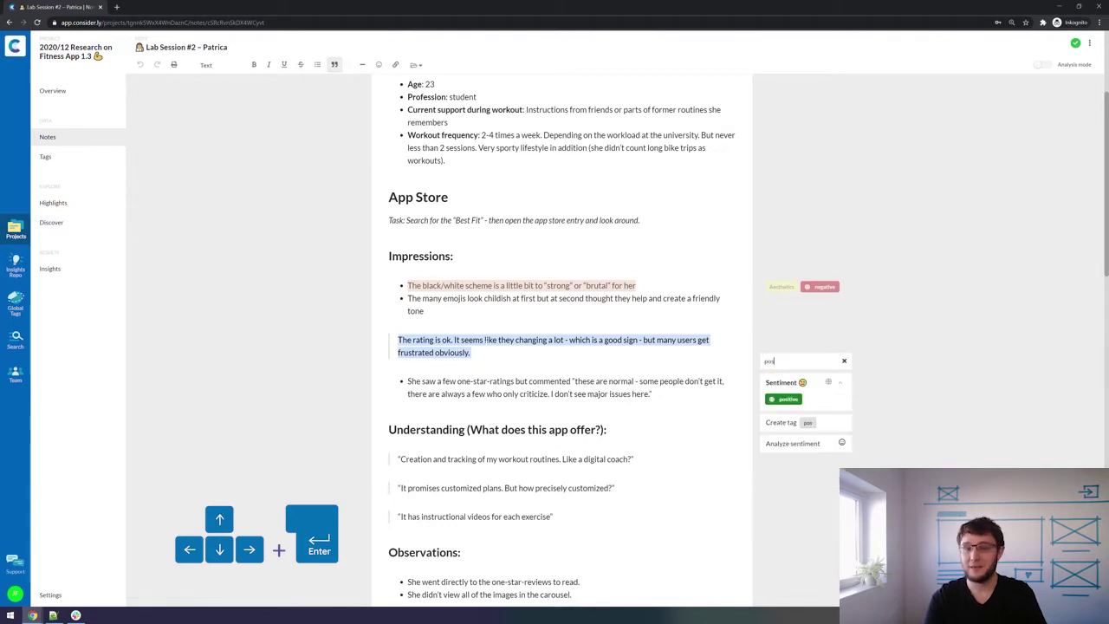
key(Return)
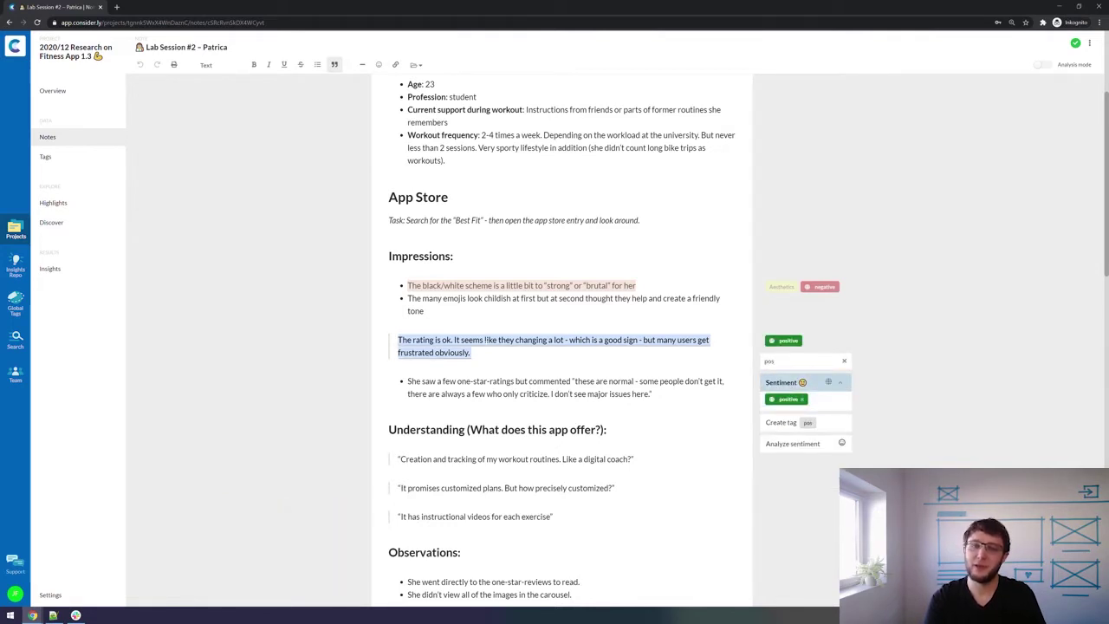
Add the Trust tag to the rating quote via the 'tru' search and clear the search.
text(p)
key(BackSpace)
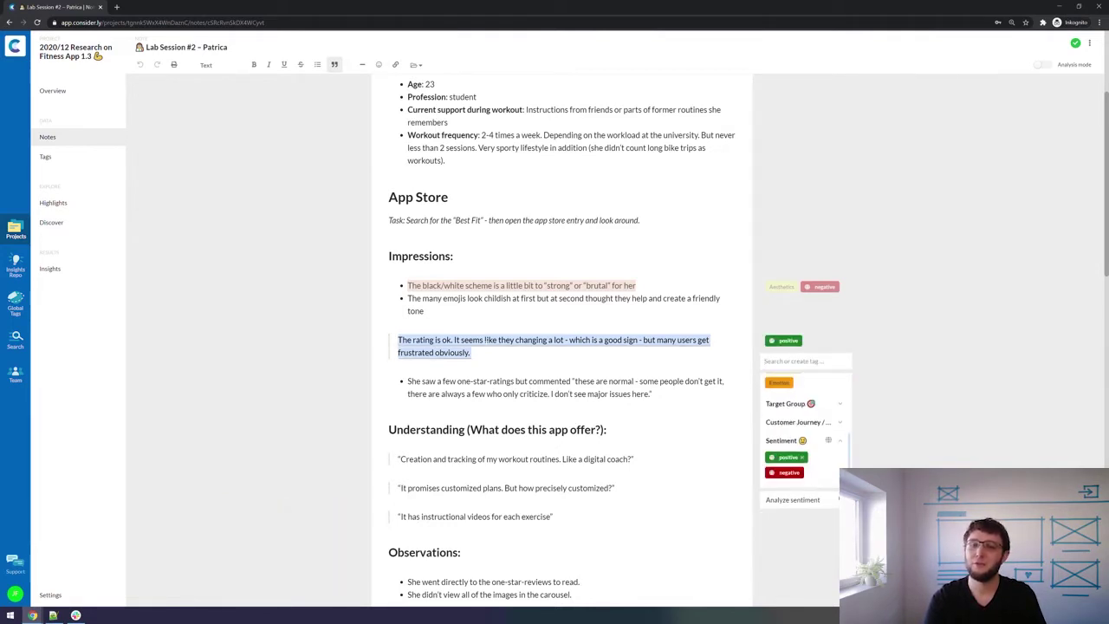
text(tru)
key(Down)
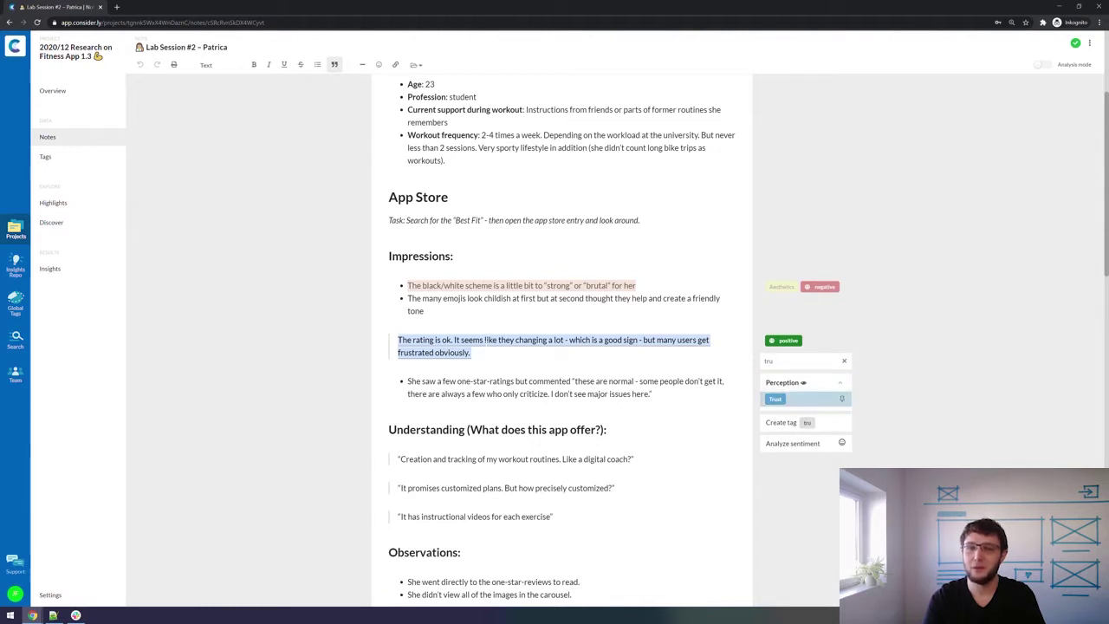
key(Return)
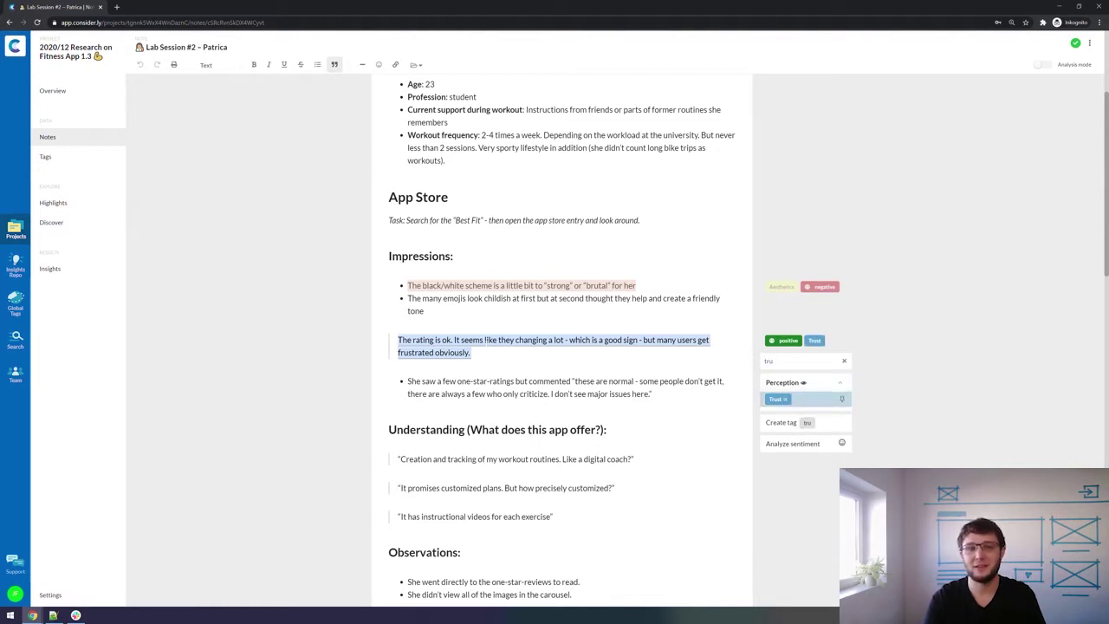
key(Up)
key(Up)
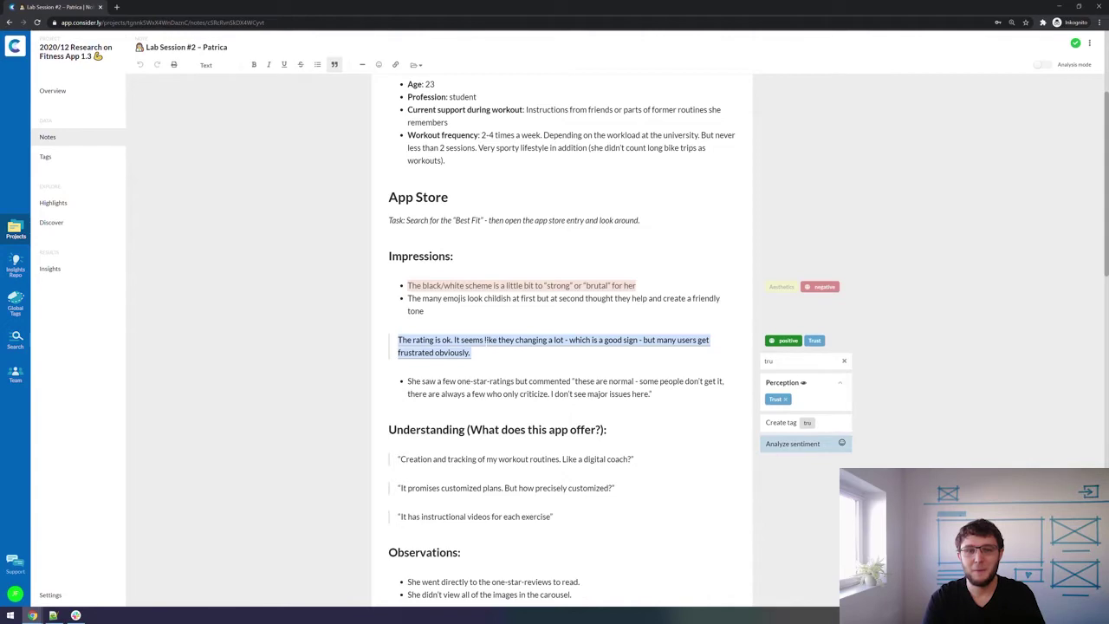
key(Down)
key(BackSpace)
key(BackSpace)
key(BackSpace)
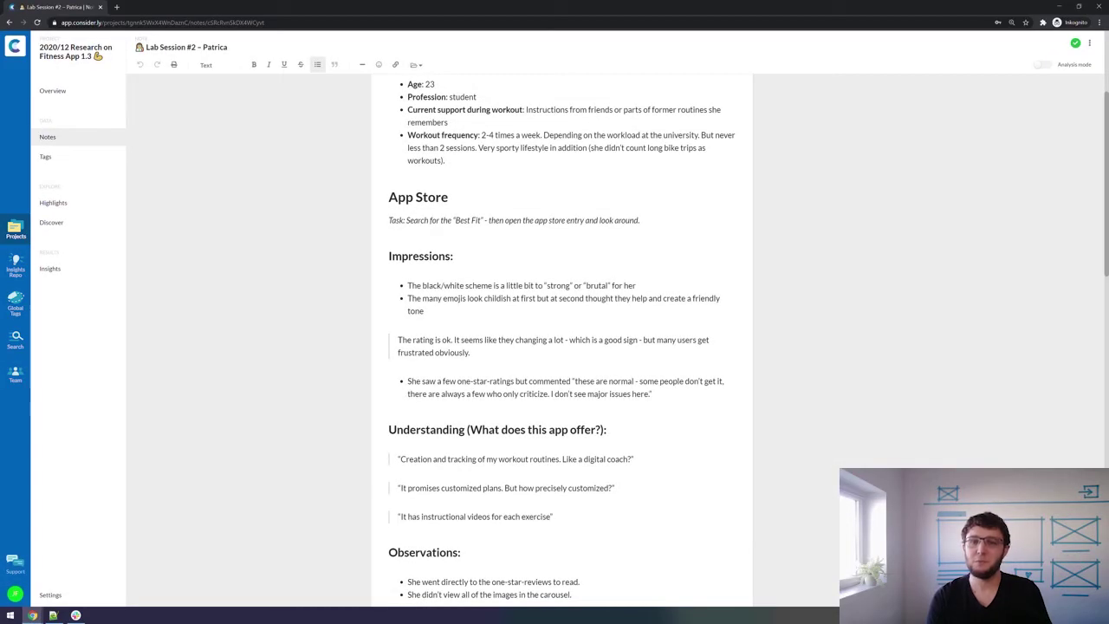
key(shift+Home)
Pin the positive and negative tags to the top of the tag list.
key(shift+Left)
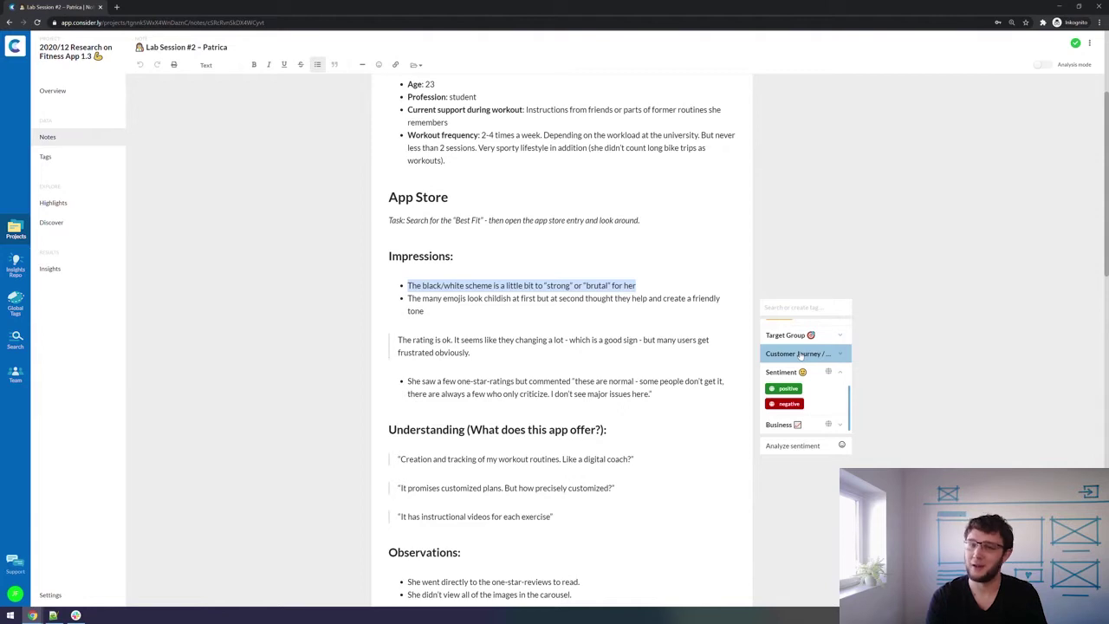
click(842, 390)
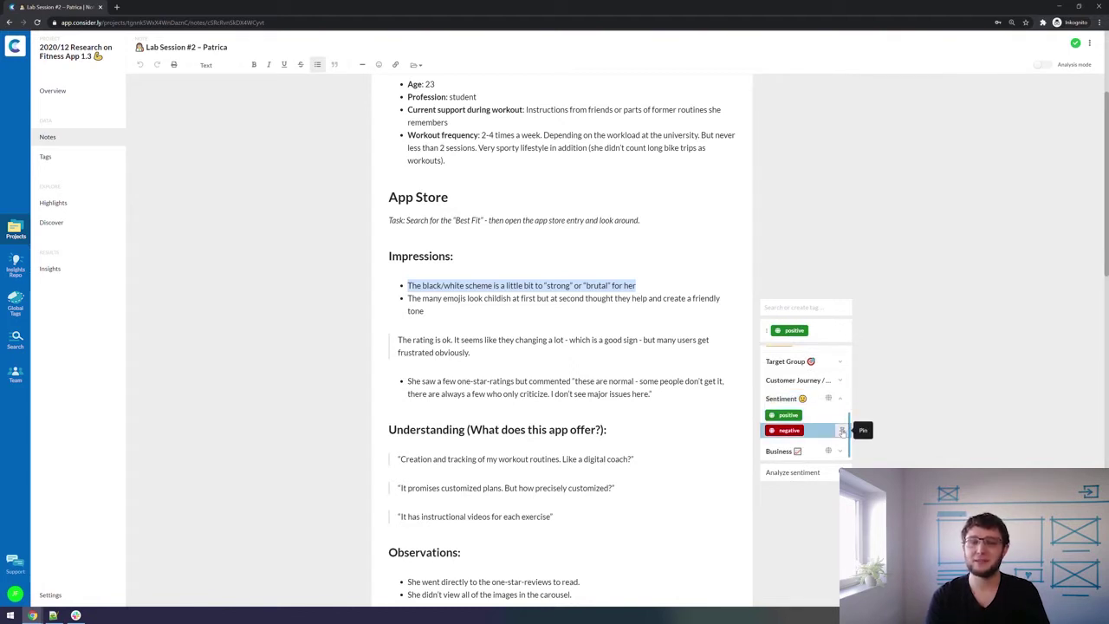
click(842, 431)
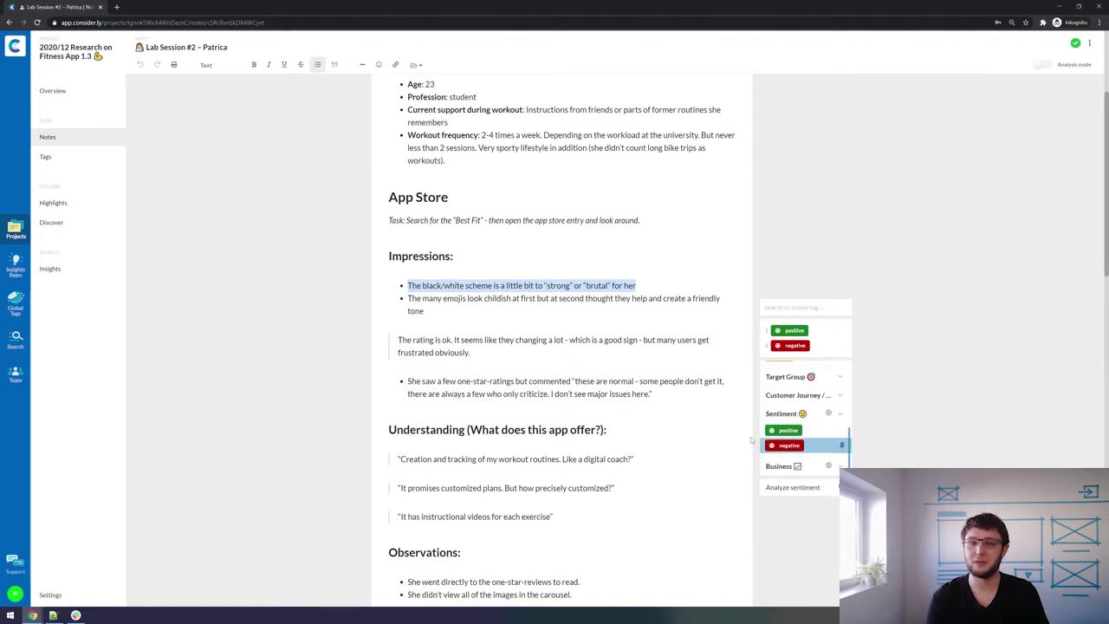
click(608, 429)
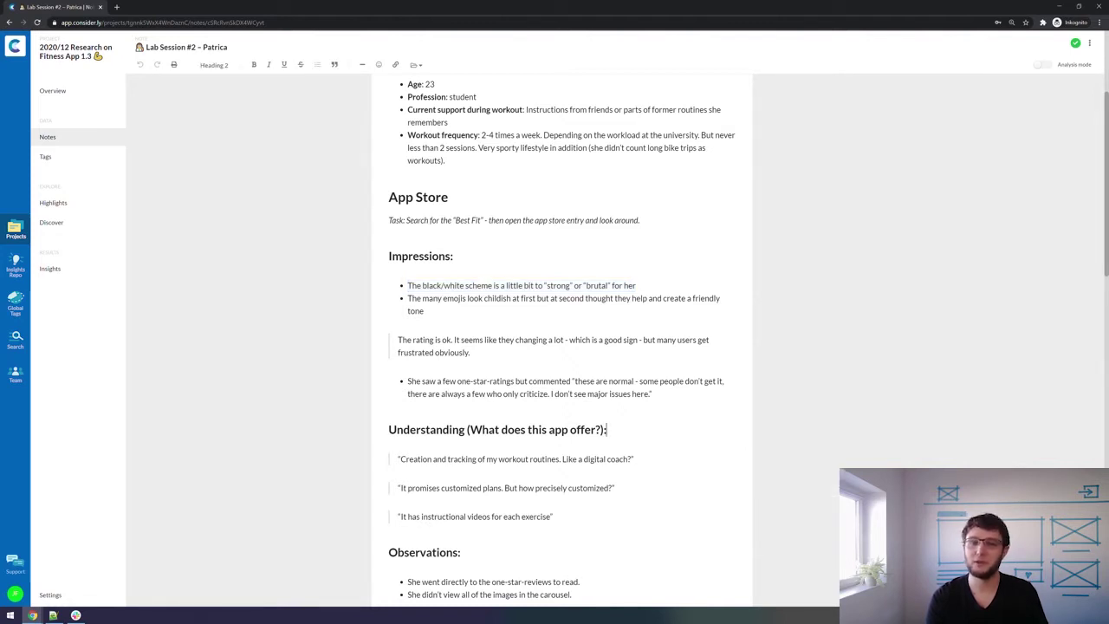
Tag the black/white scheme bullet with Aesthetics and the pinned negative tag.
drag(636, 285, 407, 285)
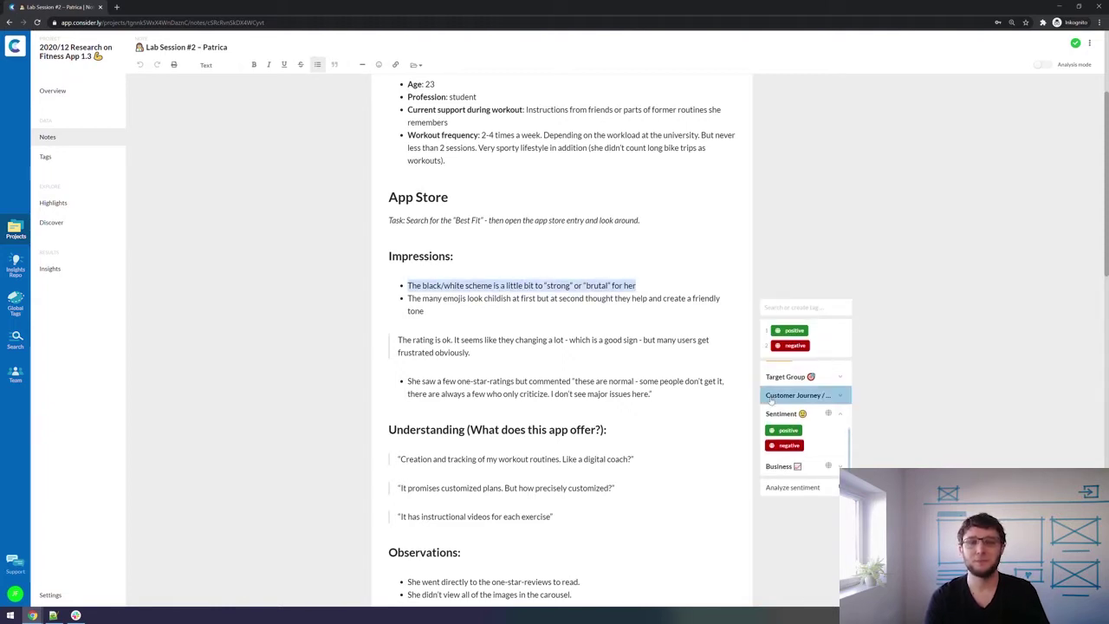
scroll(802, 394, up, 3)
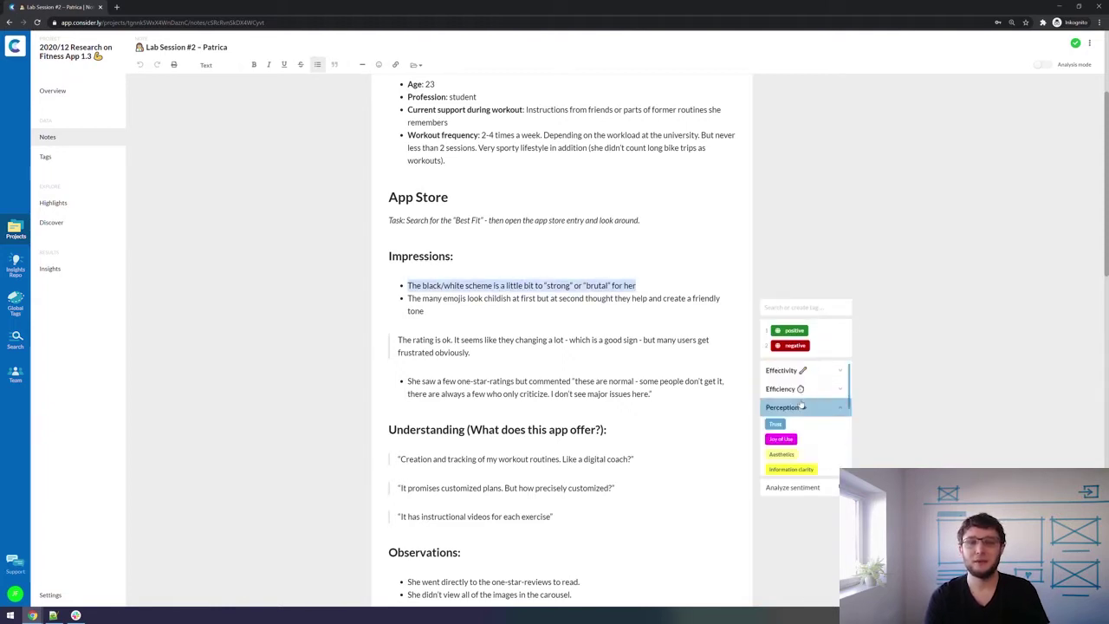
click(783, 454)
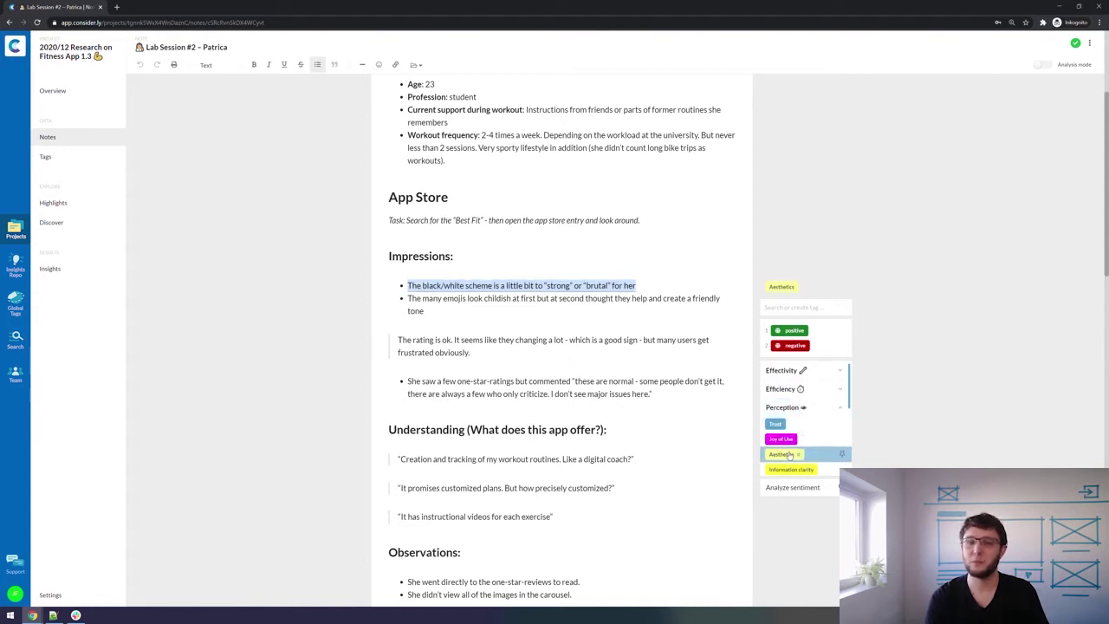
click(804, 348)
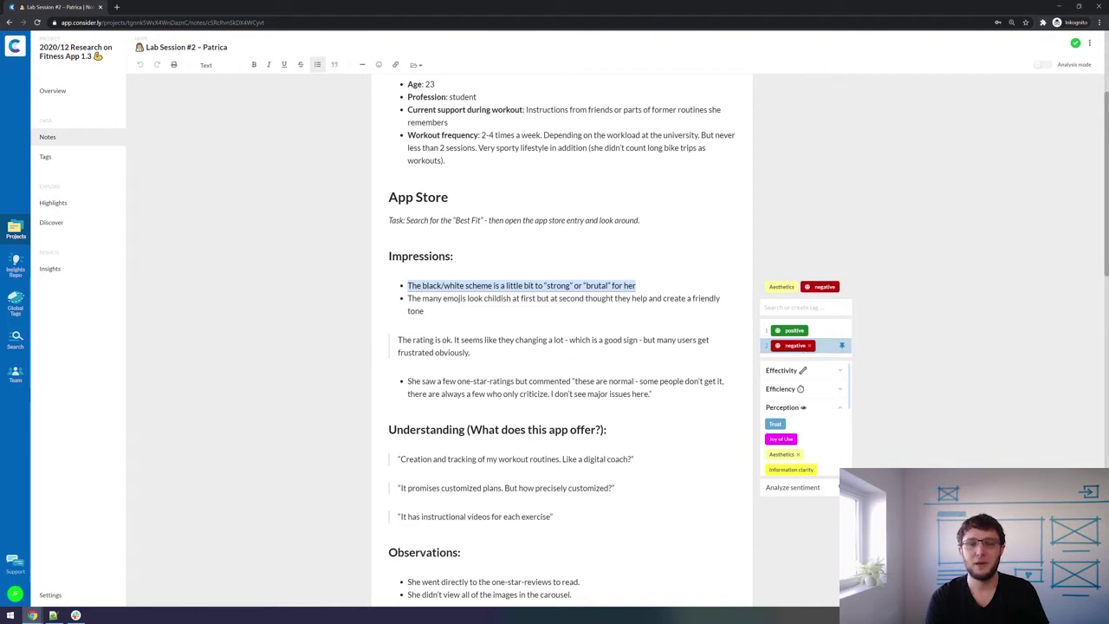
click(681, 339)
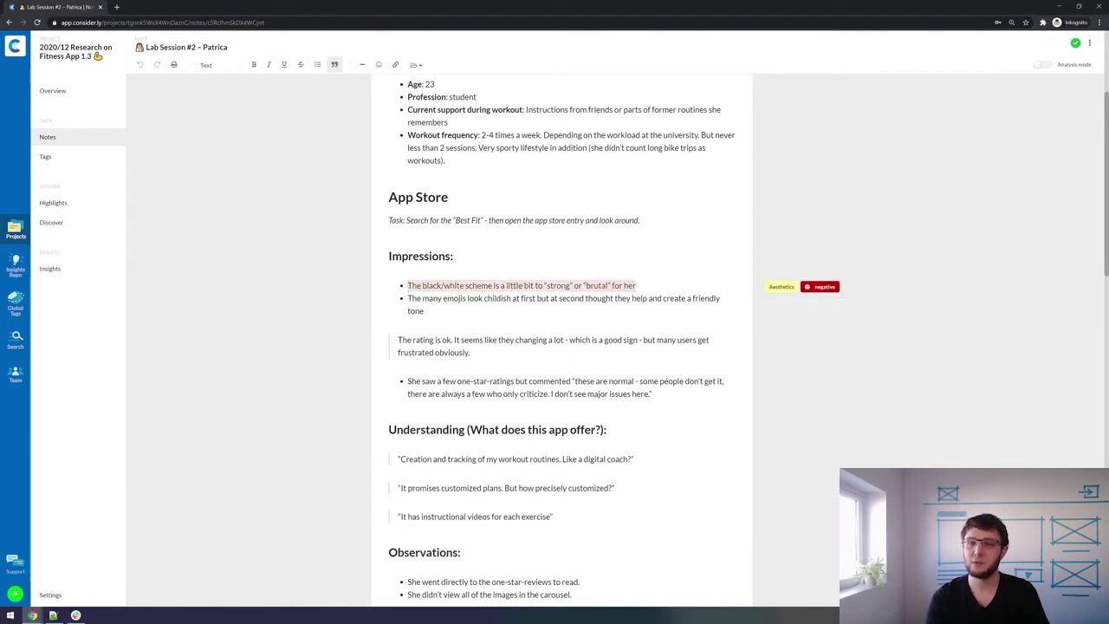
Tag the whole 'rating is ok' quote as positive and Trust.
triple_click(471, 352)
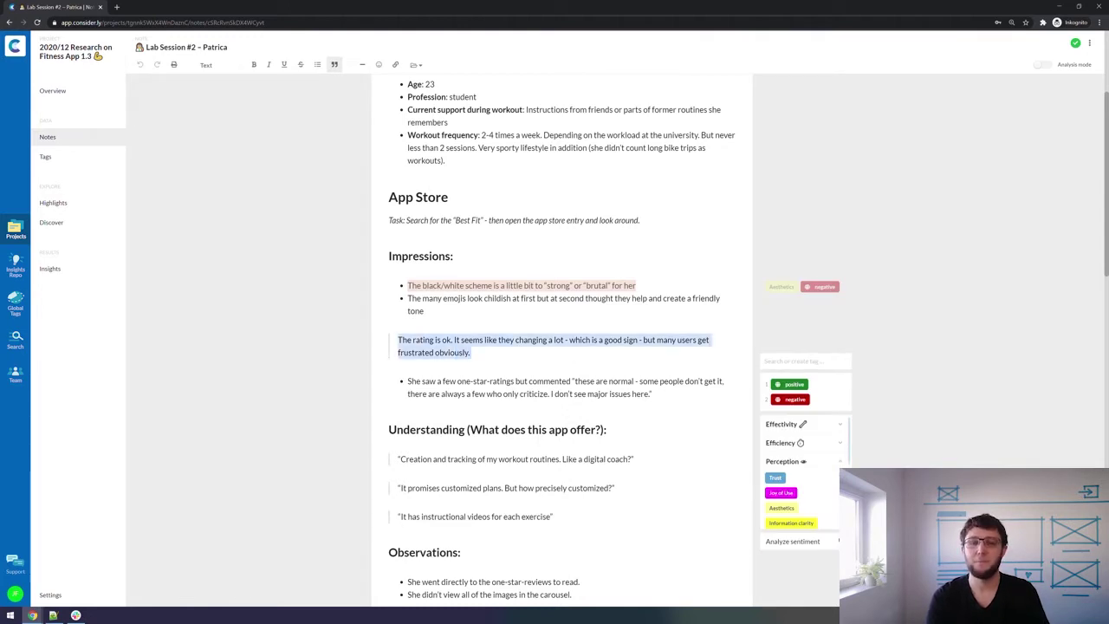
click(788, 388)
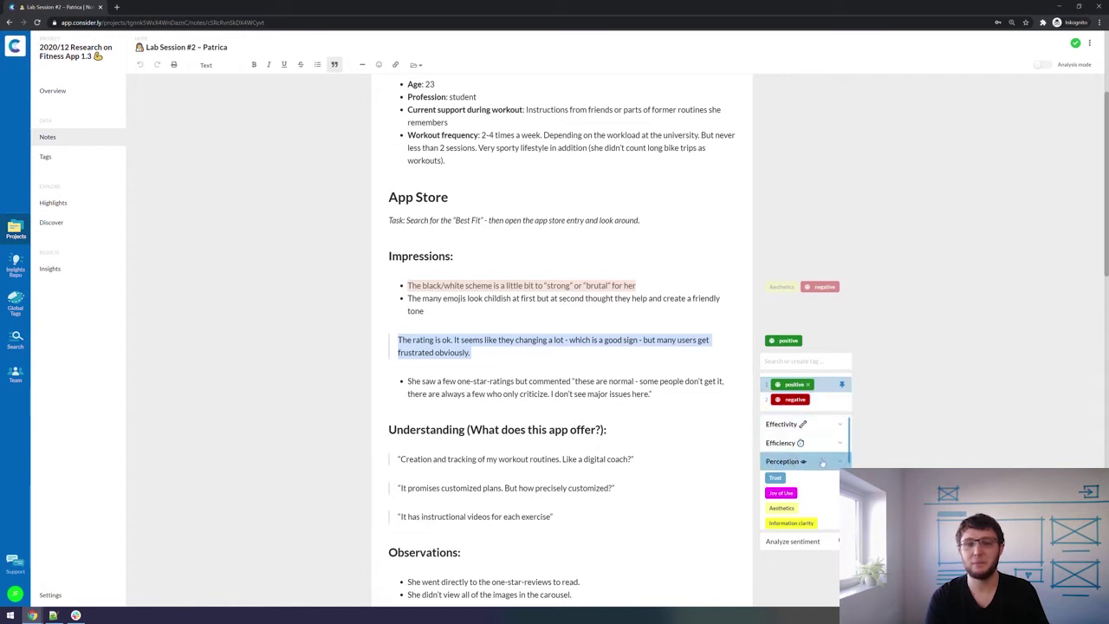
click(778, 478)
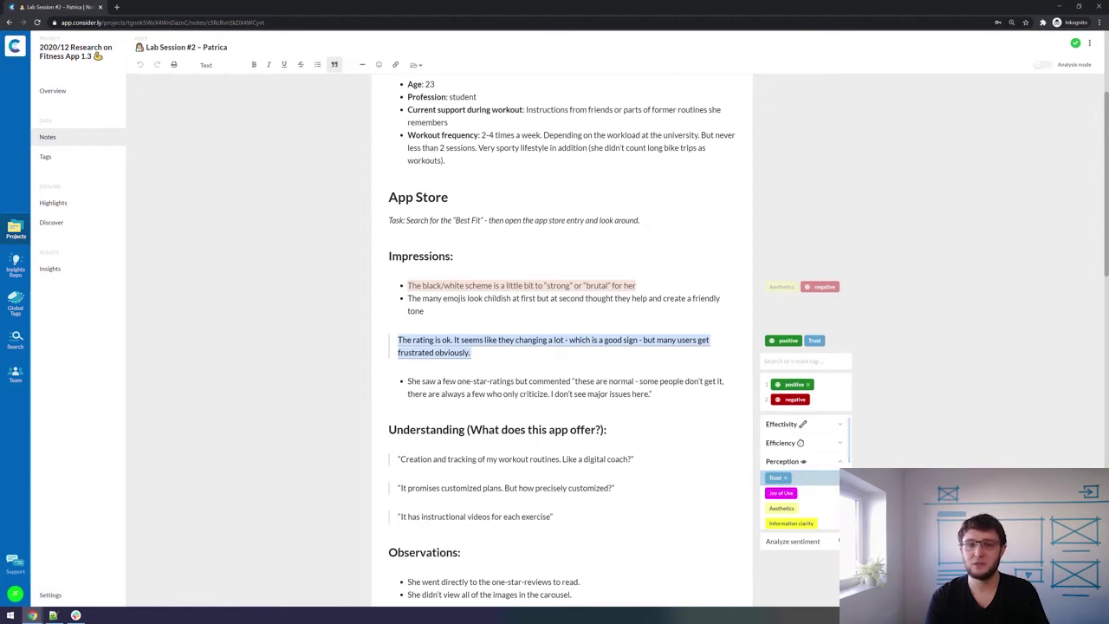
click(651, 393)
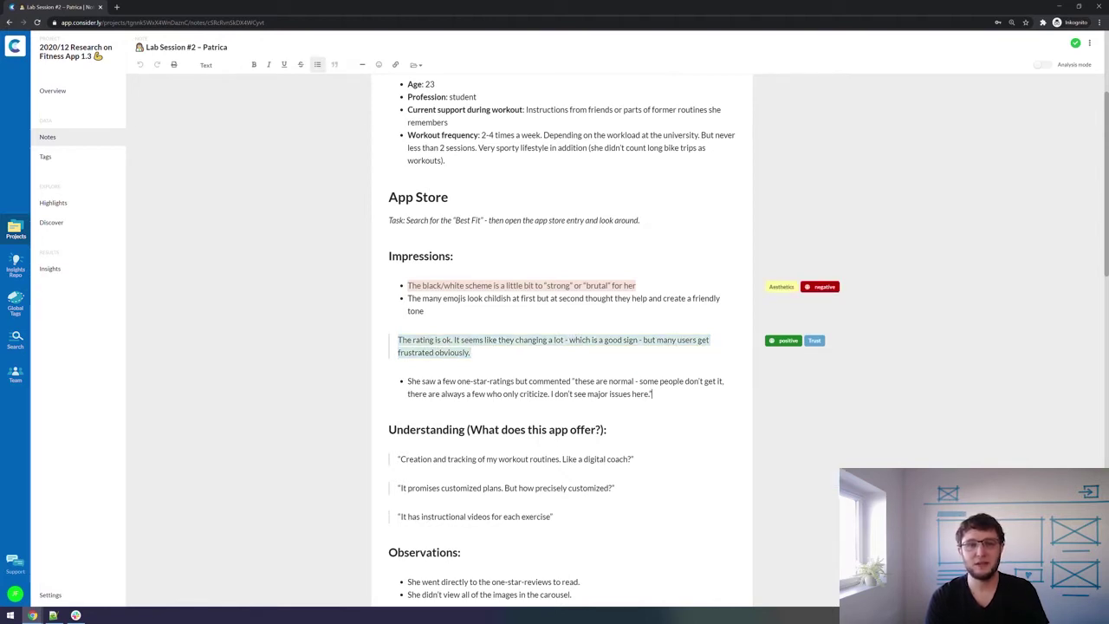
Tag the one-star-ratings bullet with Trust and, via Ctrl+1, positive.
drag(651, 393, 407, 381)
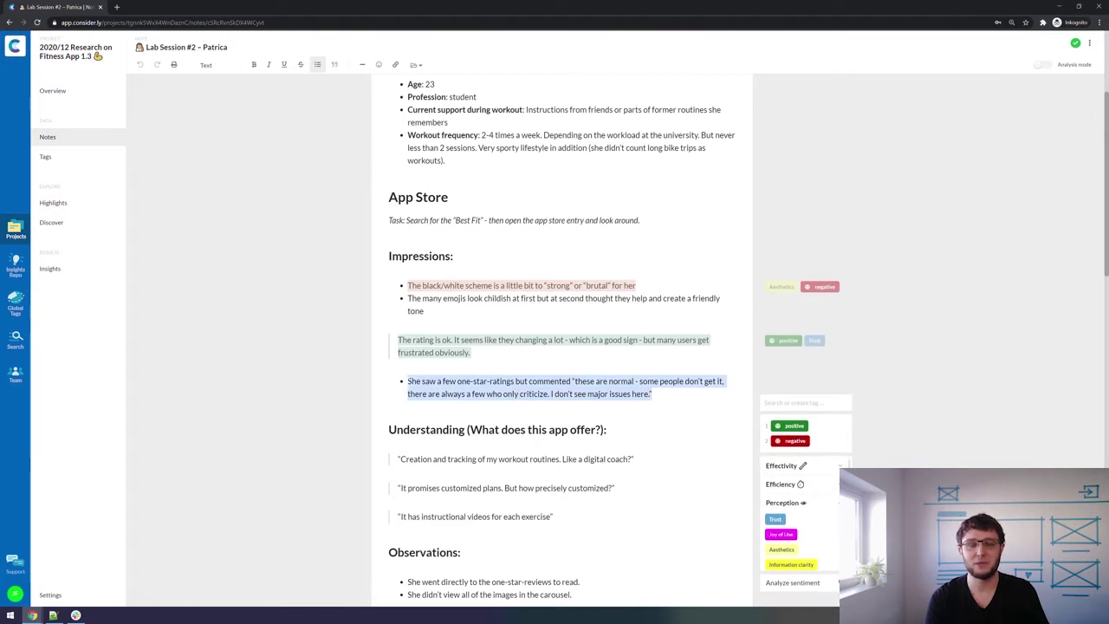
click(772, 521)
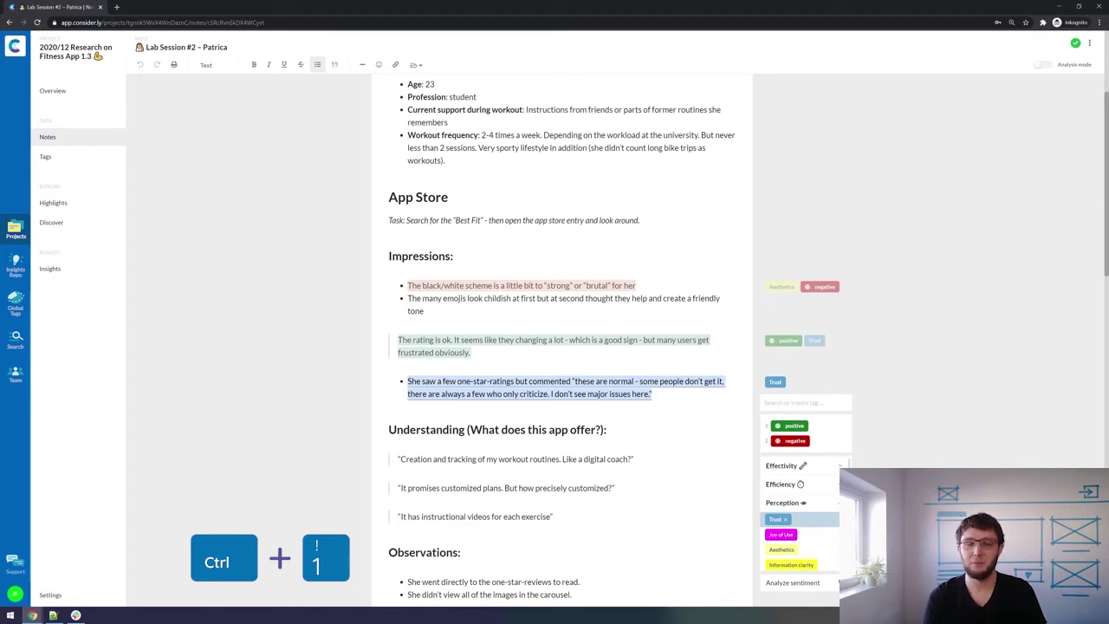
key(ctrl+1)
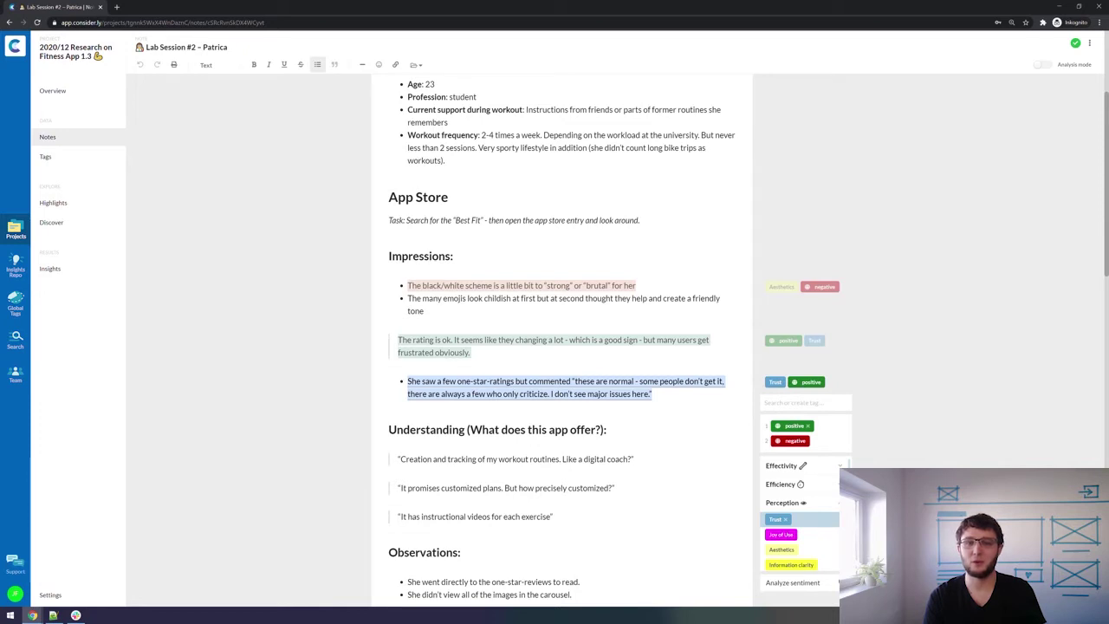
click(607, 429)
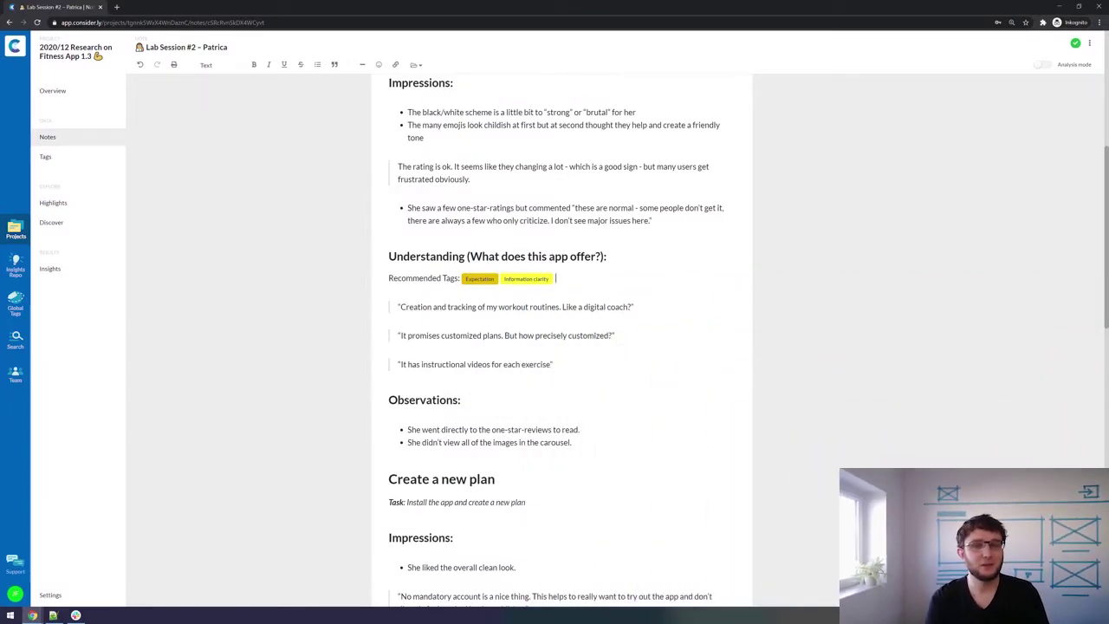
Insert the Value tag with #va at the end of the Recommended Tags line.
text(#)
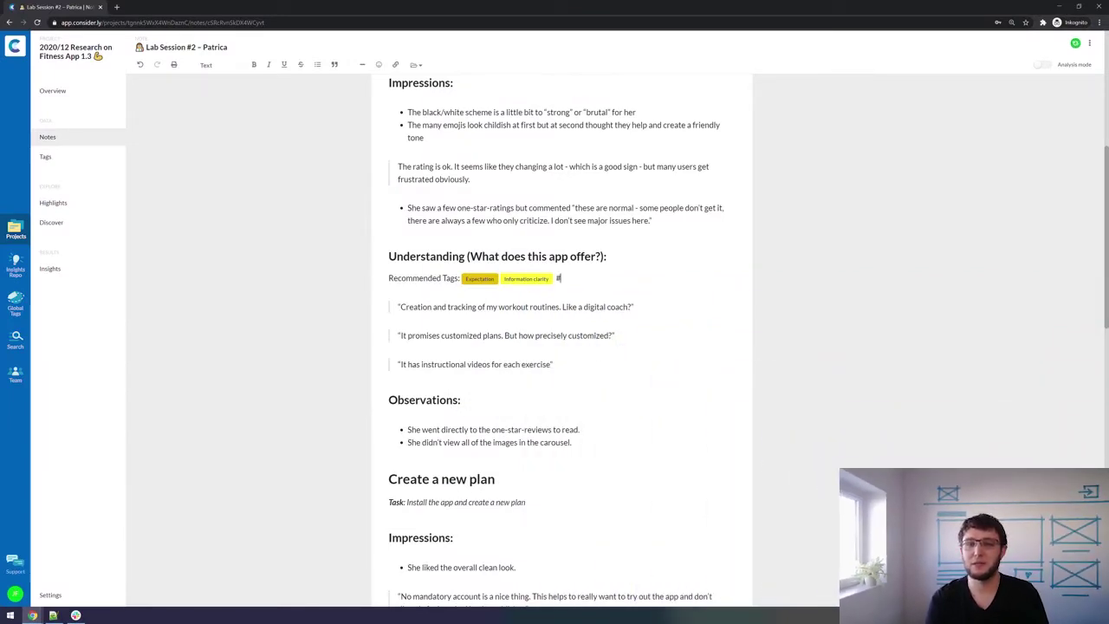
text(va)
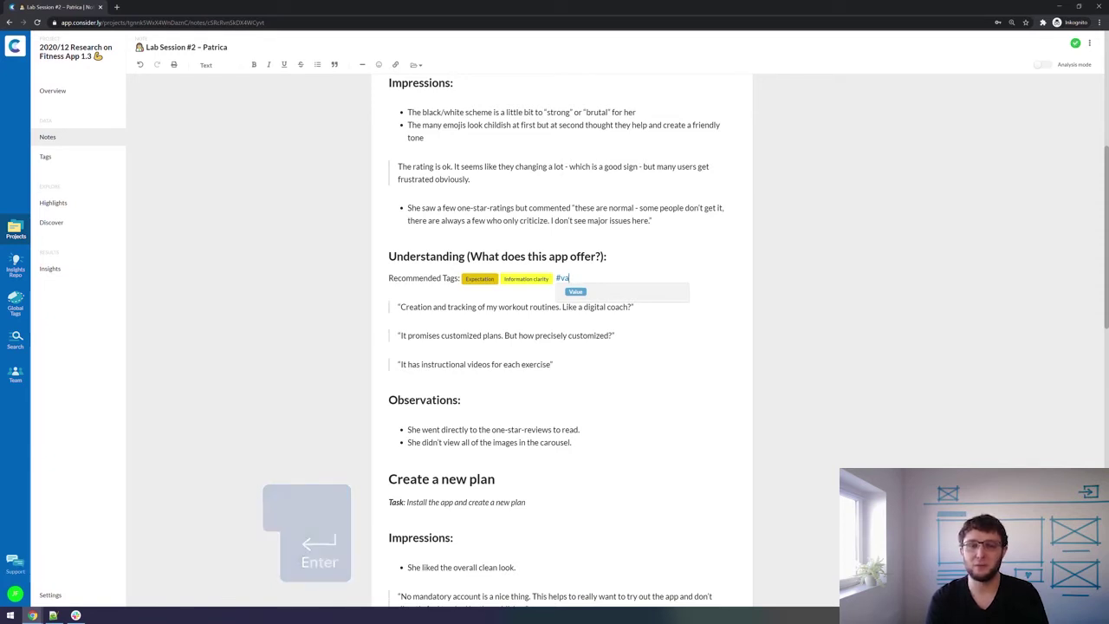
key(Return)
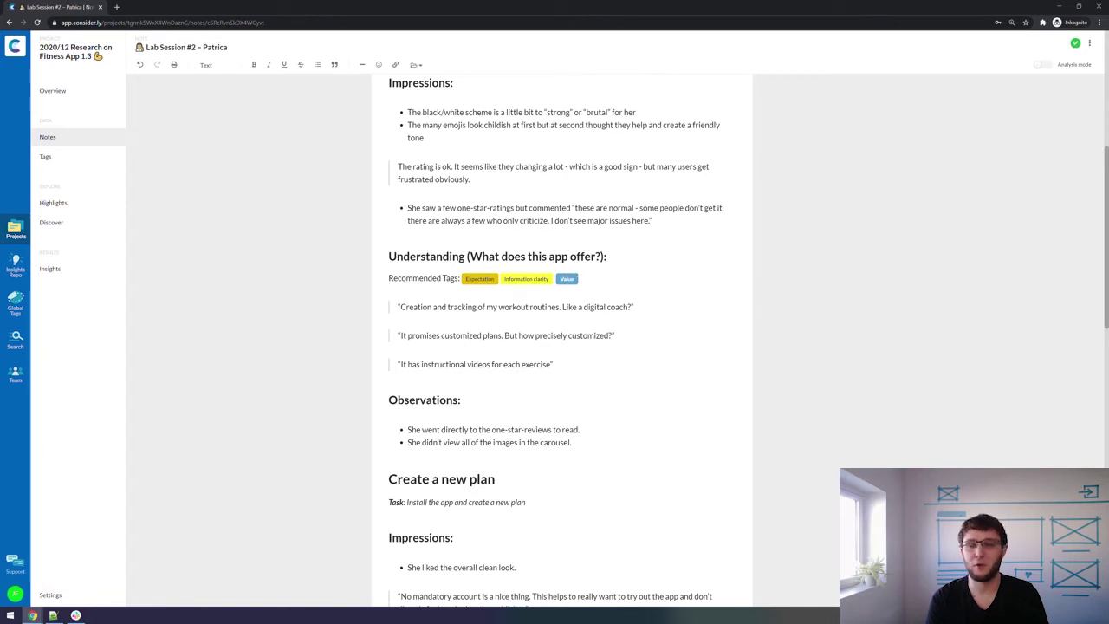
drag(634, 307, 398, 307)
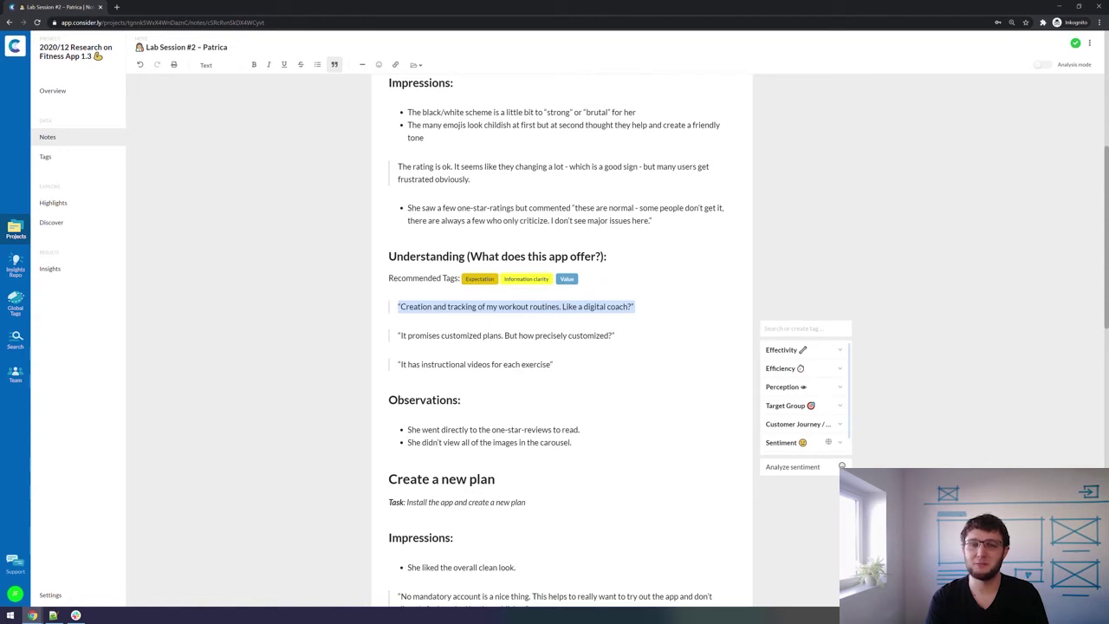
Tag the digital-coach, customized-plans and instructional-videos quotes with Expectation, Information clarity and Value.
ctrl+click(477, 279)
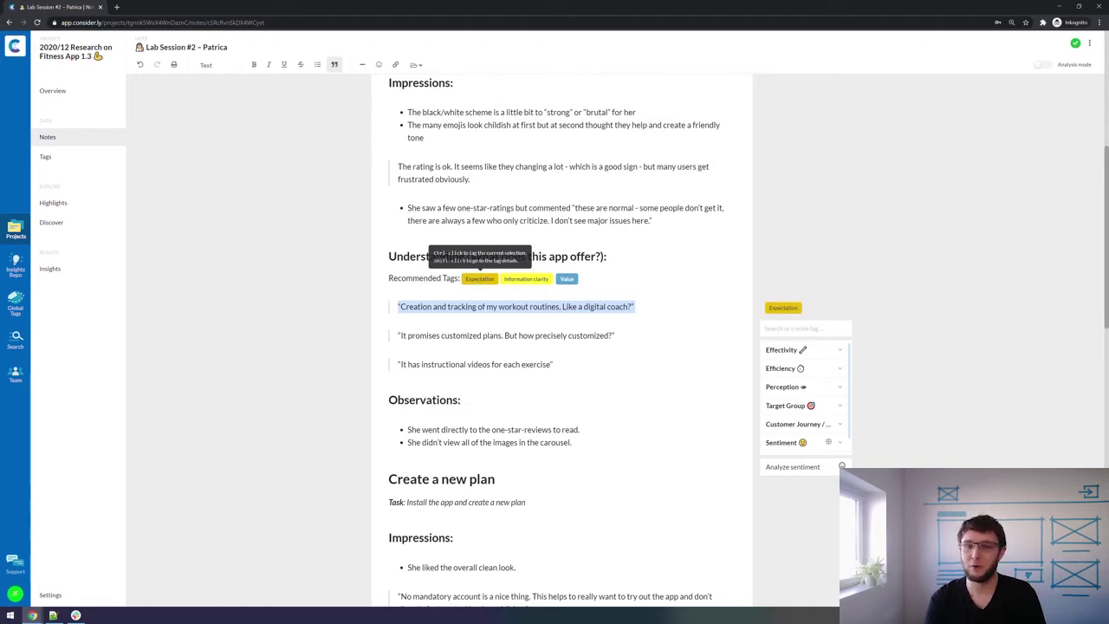
click(485, 336)
drag(614, 335, 397, 336)
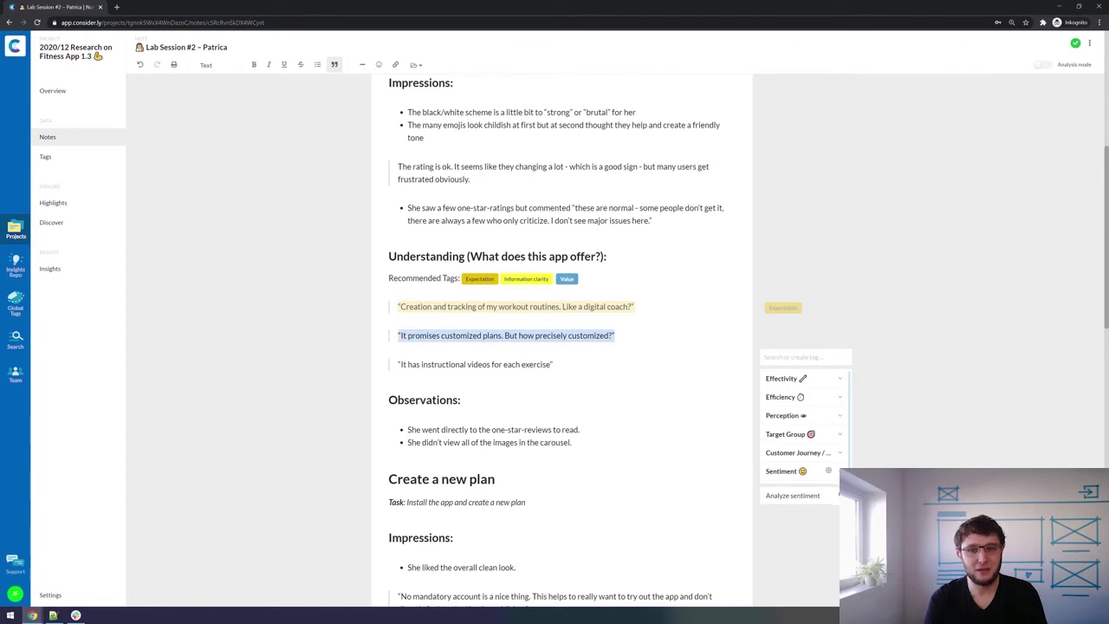
ctrl+click(533, 281)
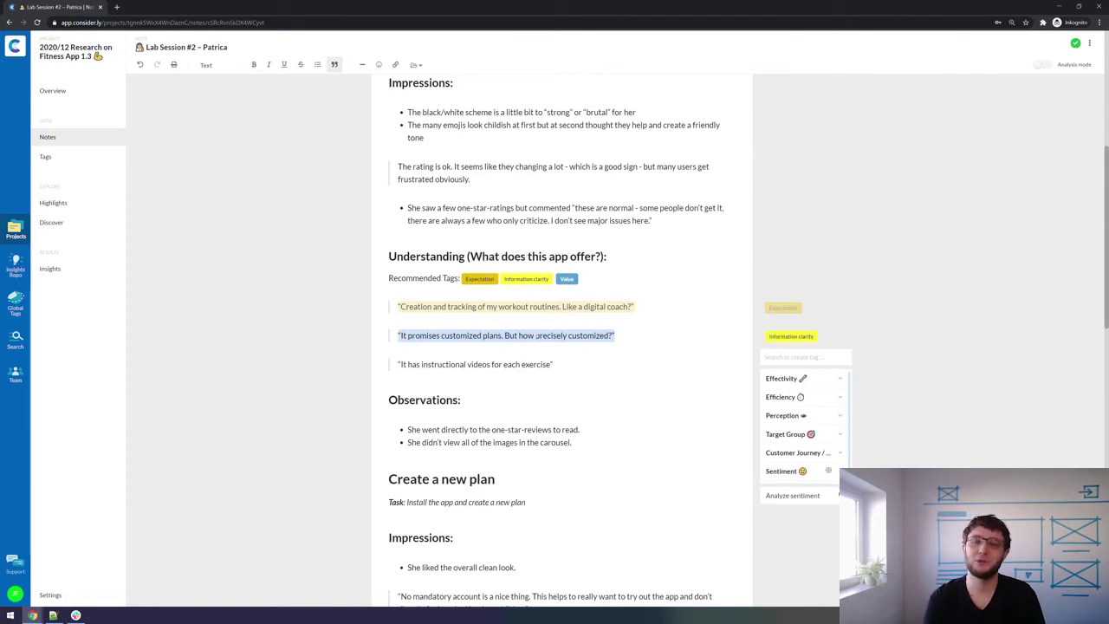
click(546, 364)
drag(552, 364, 398, 364)
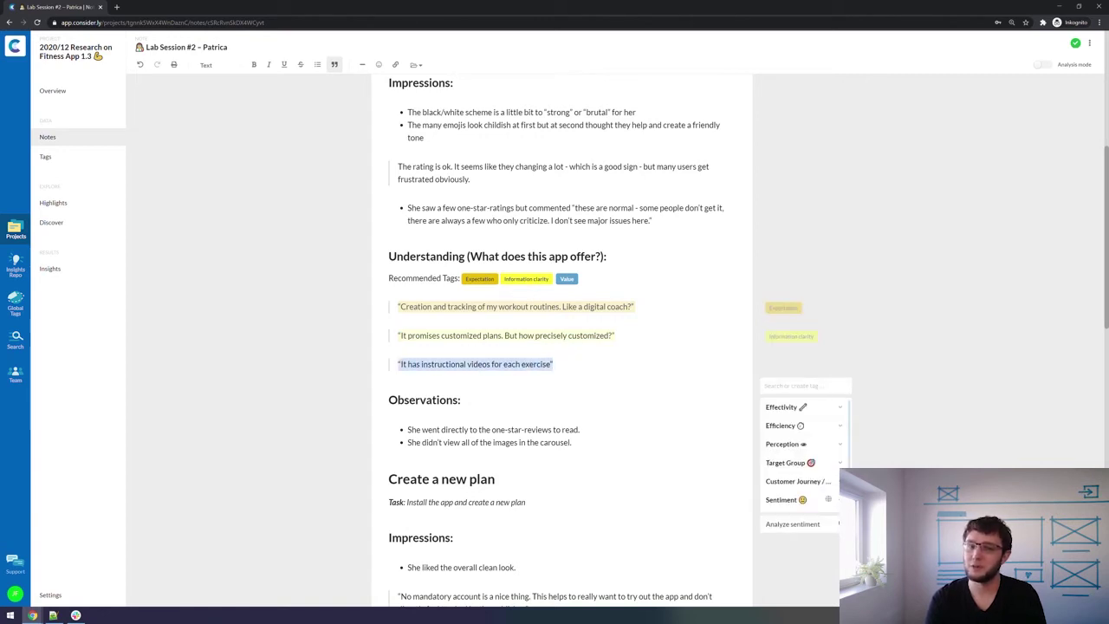
click(568, 279)
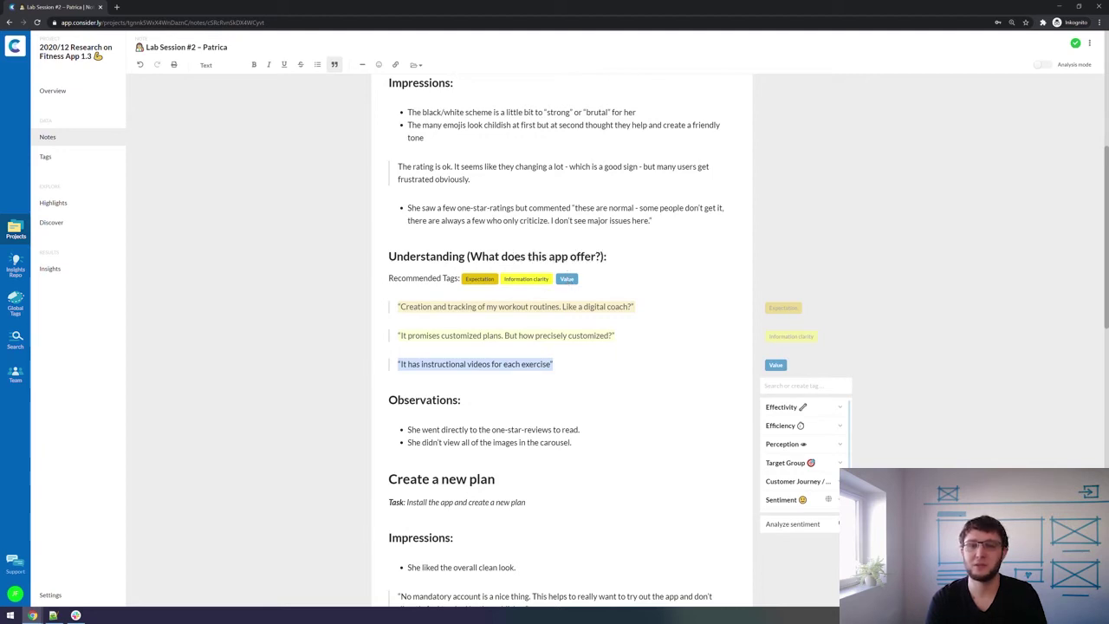
click(569, 336)
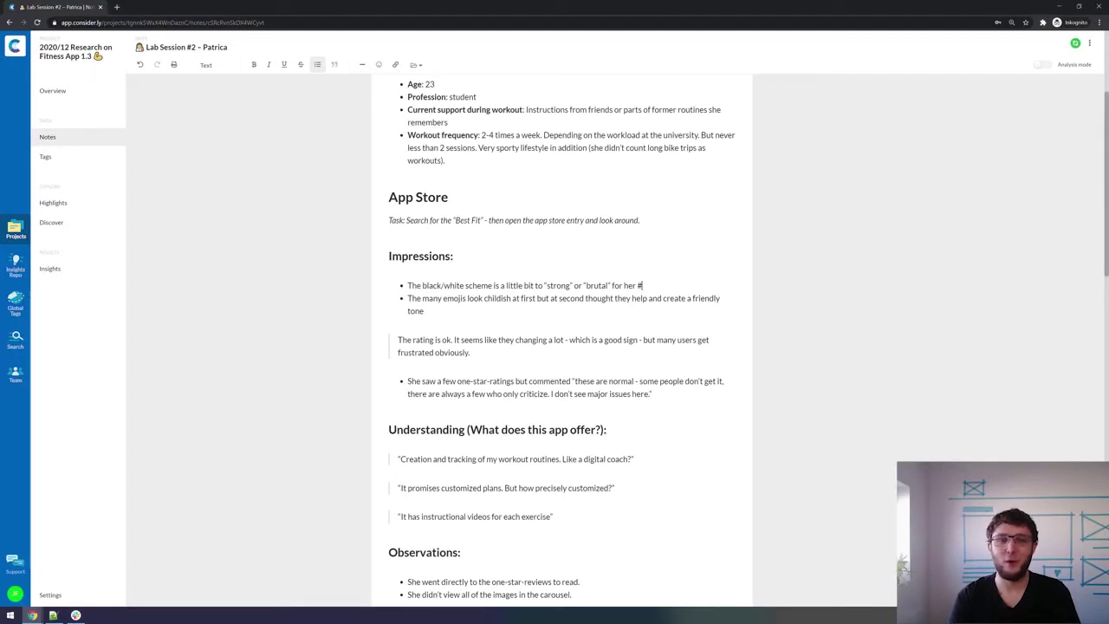
Add inline negative and Aesthetics hashtags to the black/white scheme bullet.
text(ne)
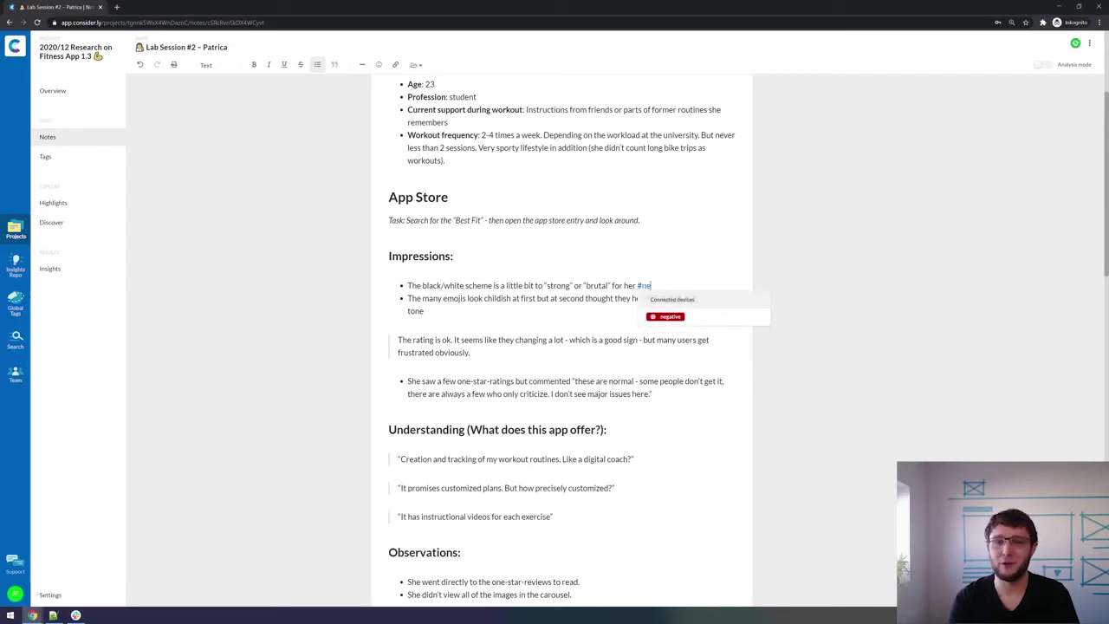
key(Return)
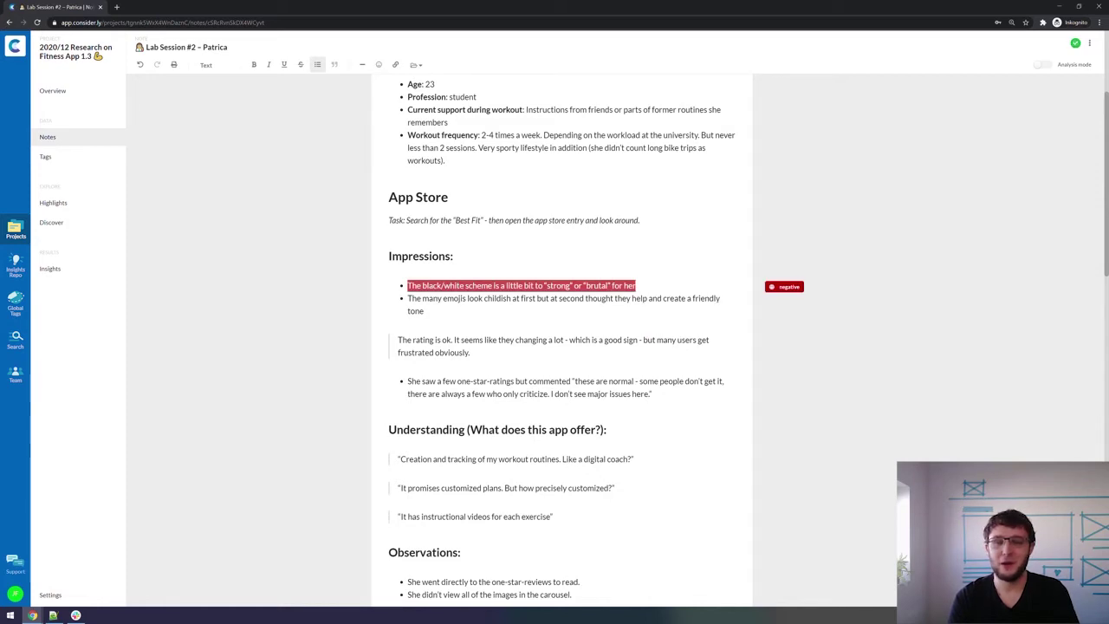
text(#e)
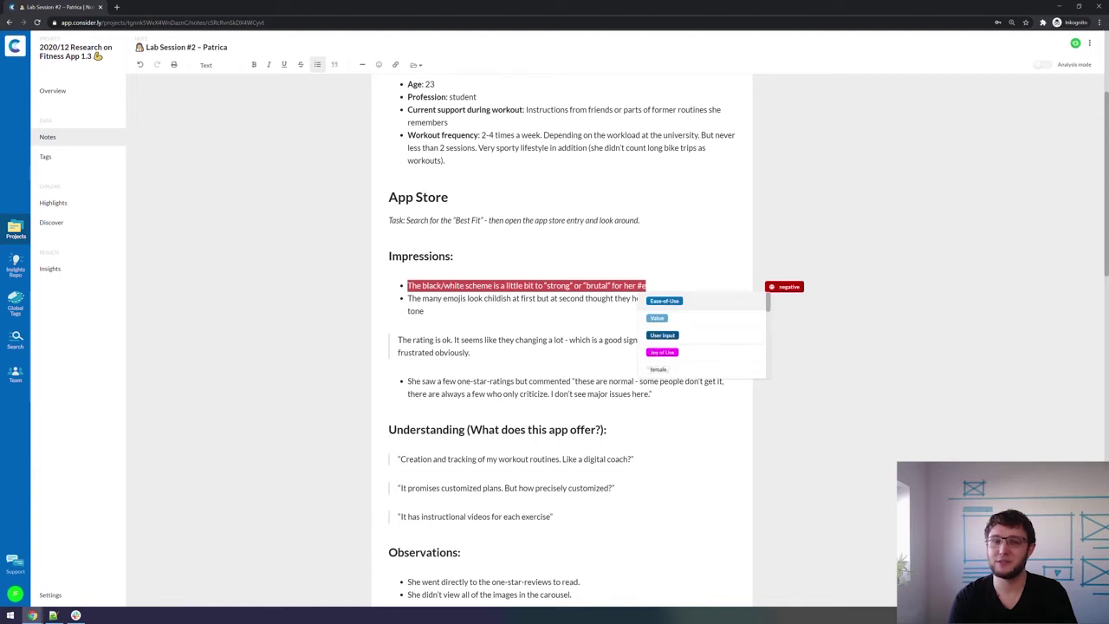
key(BackSpace)
text(ae)
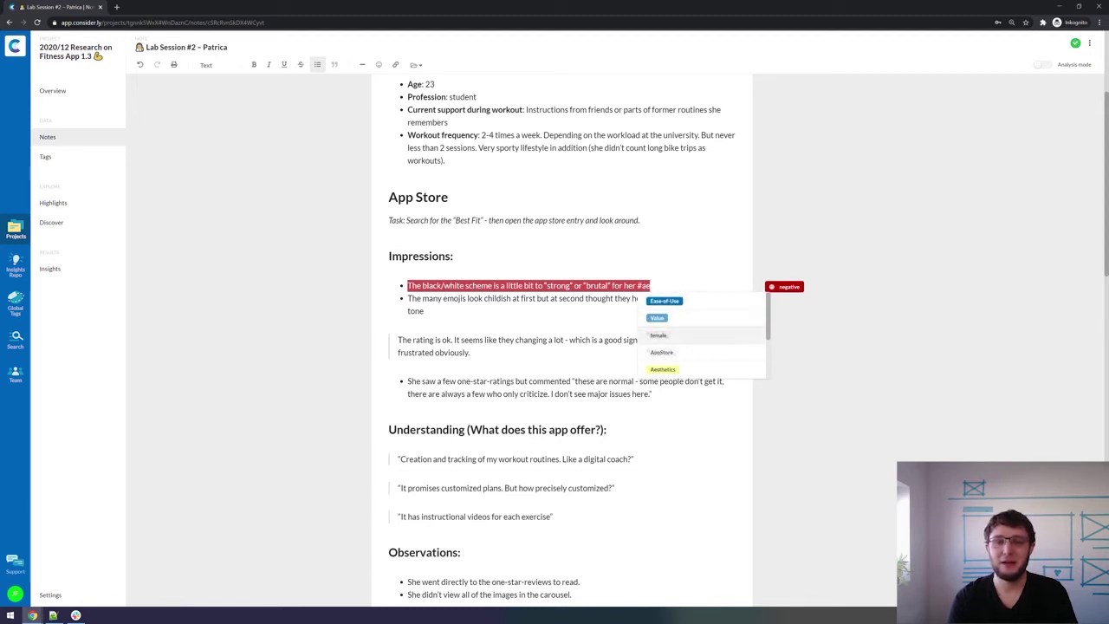
key(numbersign)
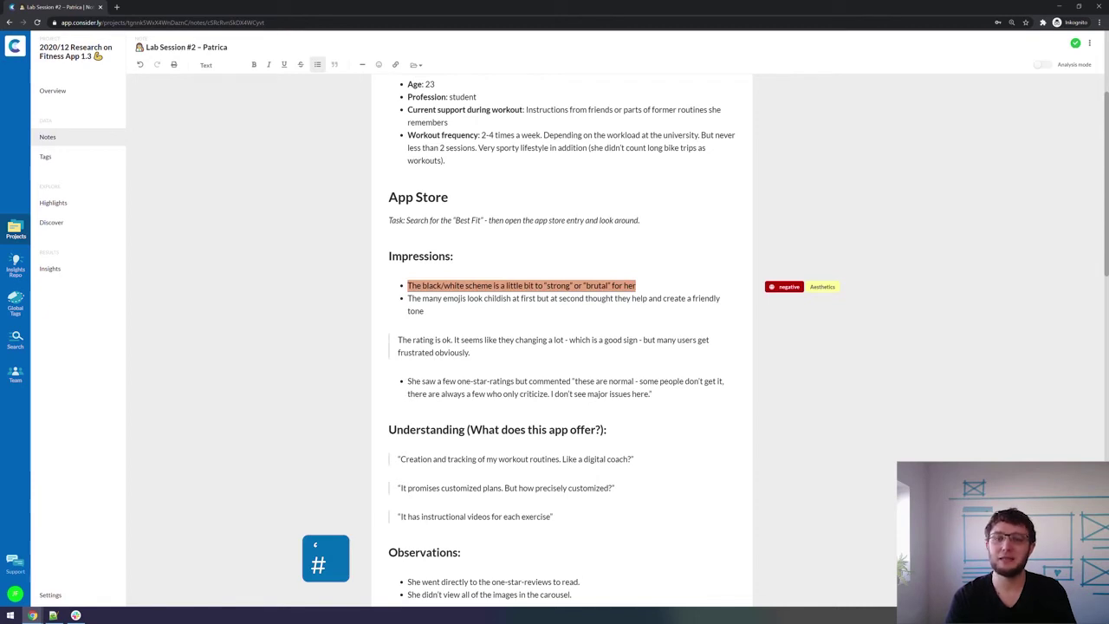
At the end of the rating quote, add #tru for Trust and #pos for positive.
click(470, 353)
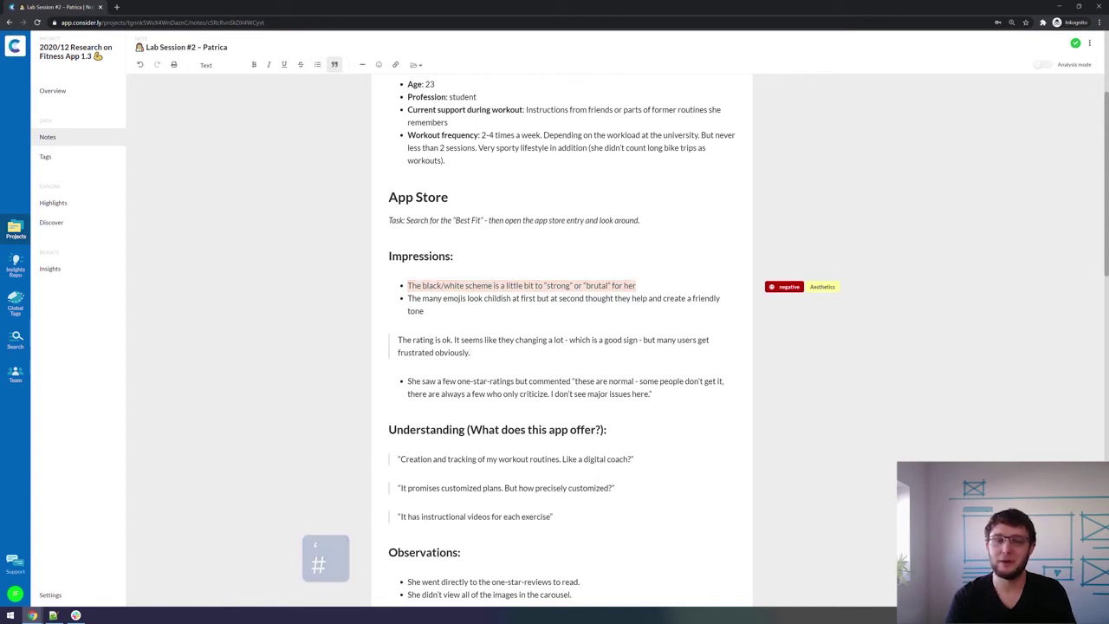
text(#)
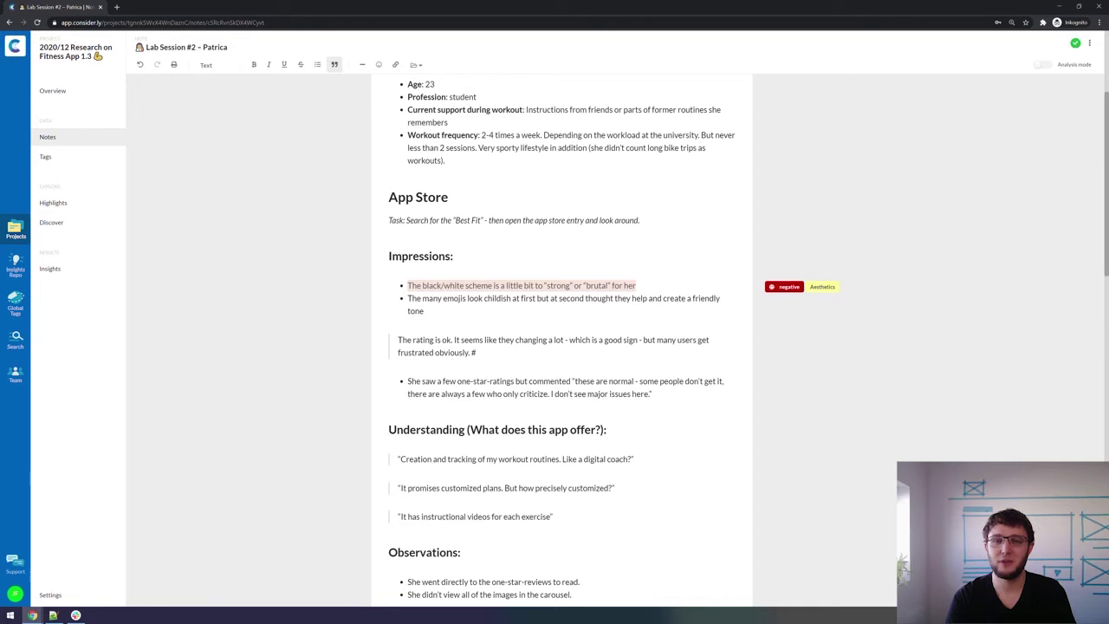
text(tru)
key(shift+Return)
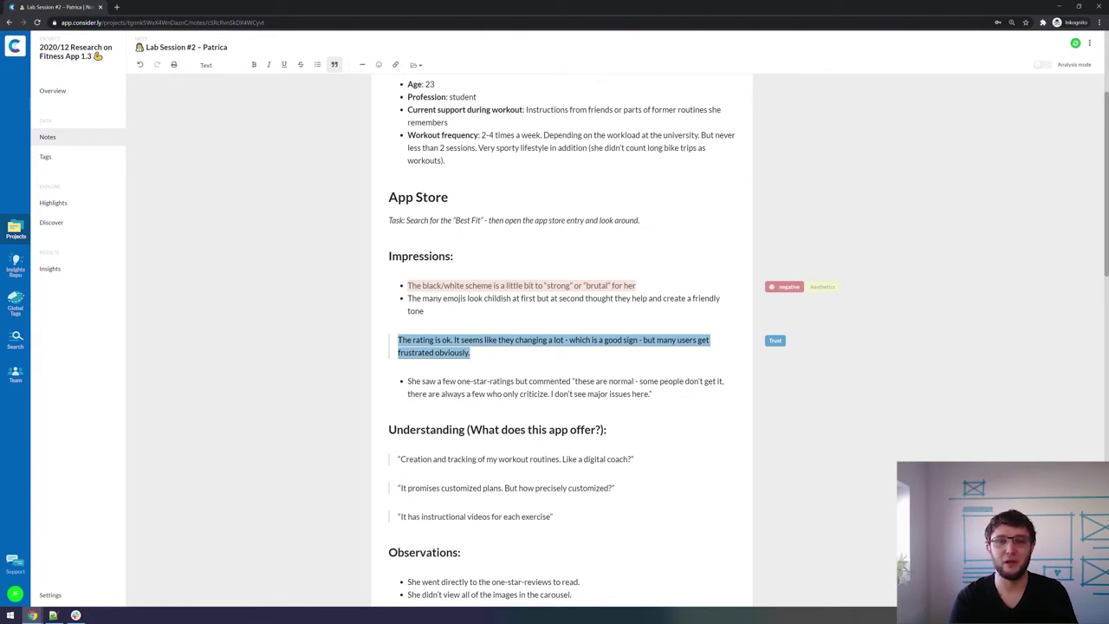
text(#pos)
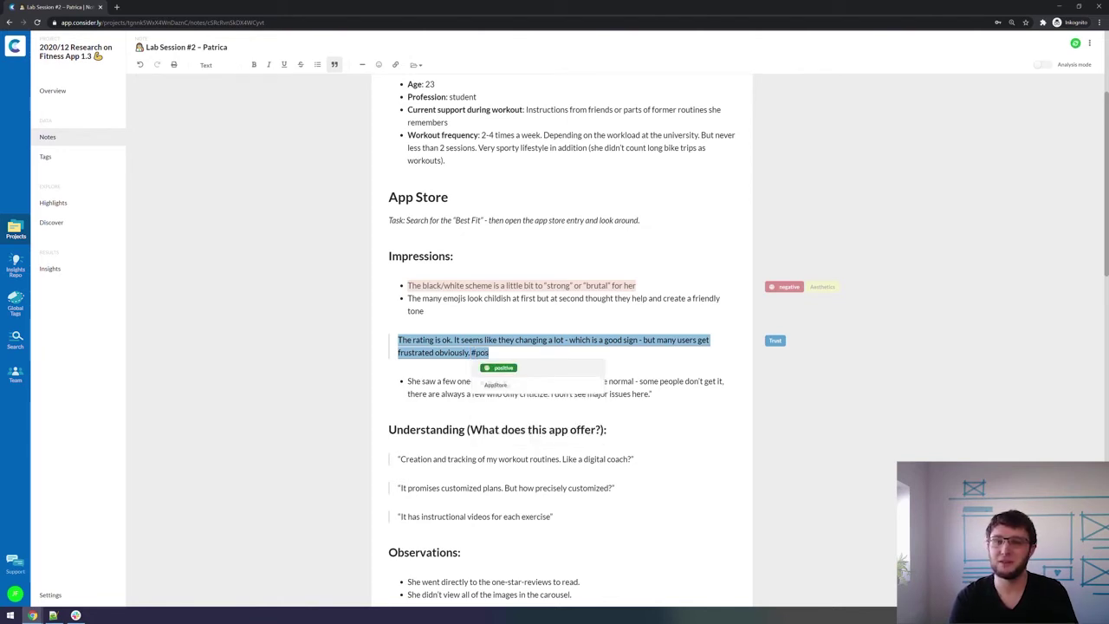
key(Return)
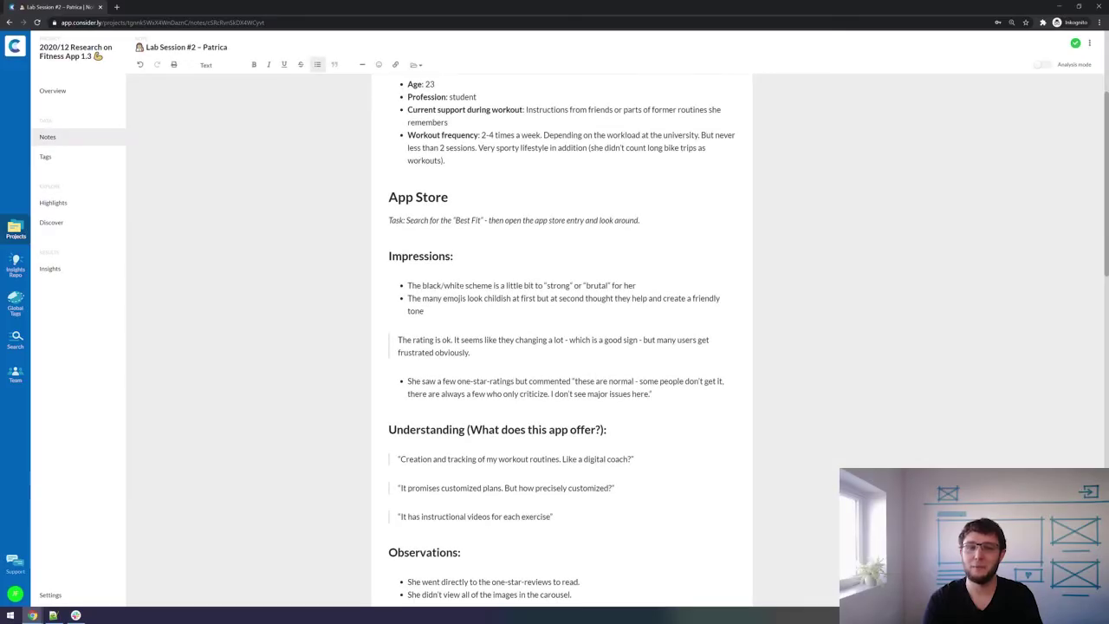
Select part of the black/white scheme bullet's text so the tag panel appears.
drag(459, 285, 534, 285)
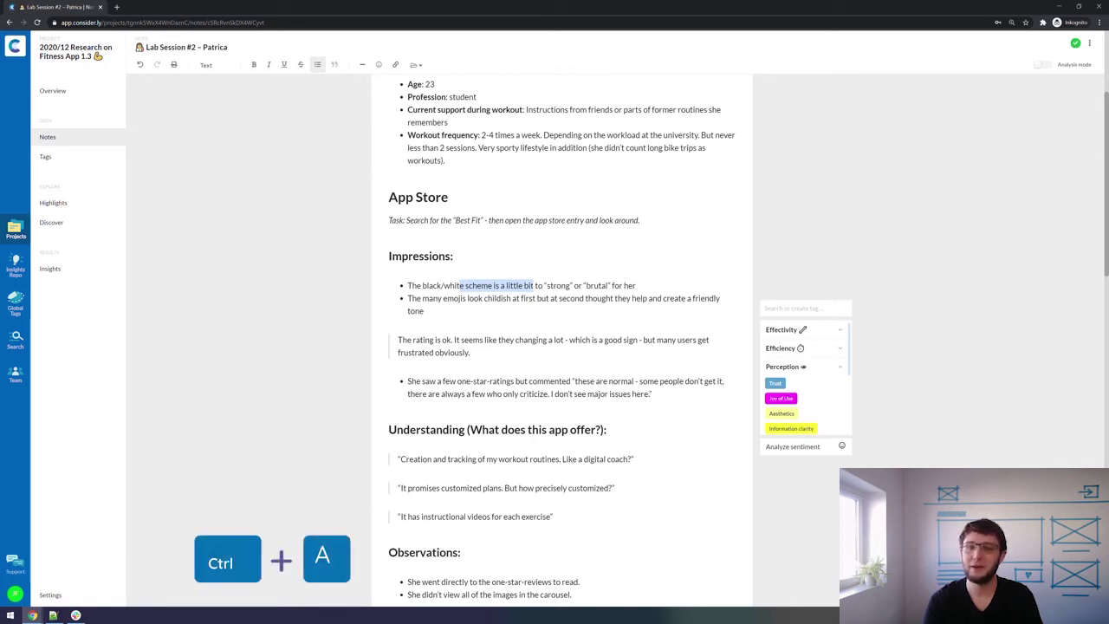
Tag the black/white scheme bullet and the emojis bullet as Aesthetics.
key(ctrl+a)
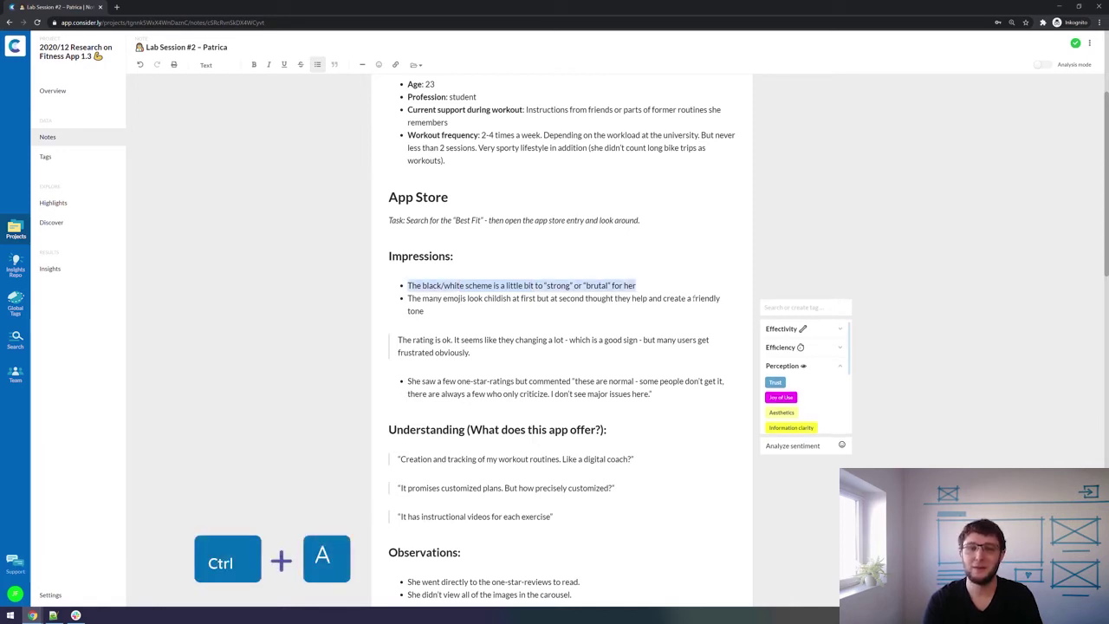
click(784, 413)
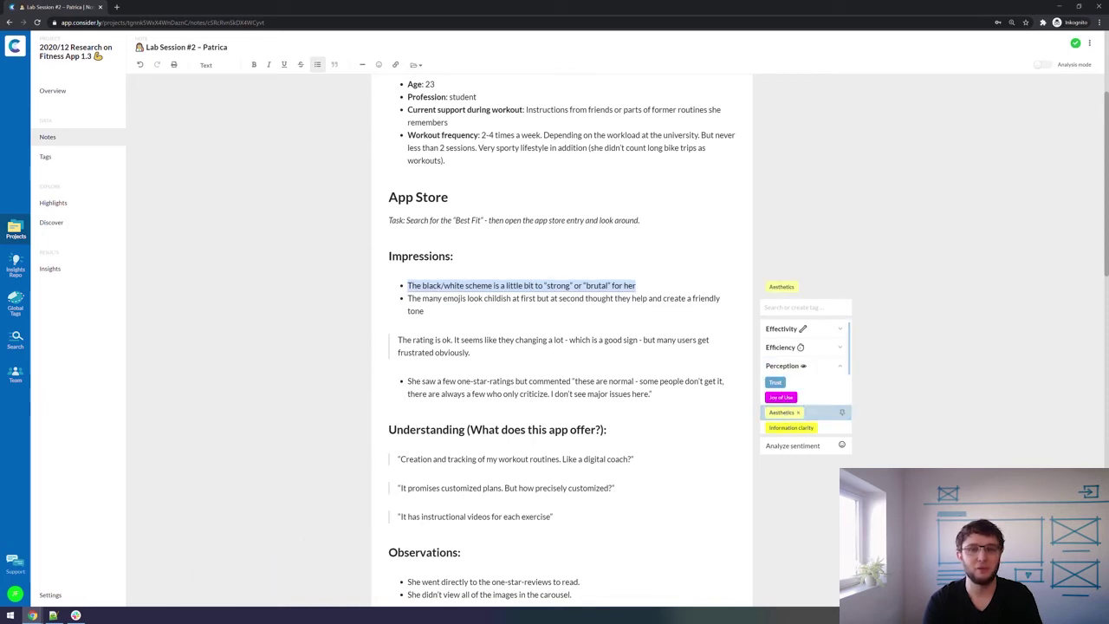
click(612, 298)
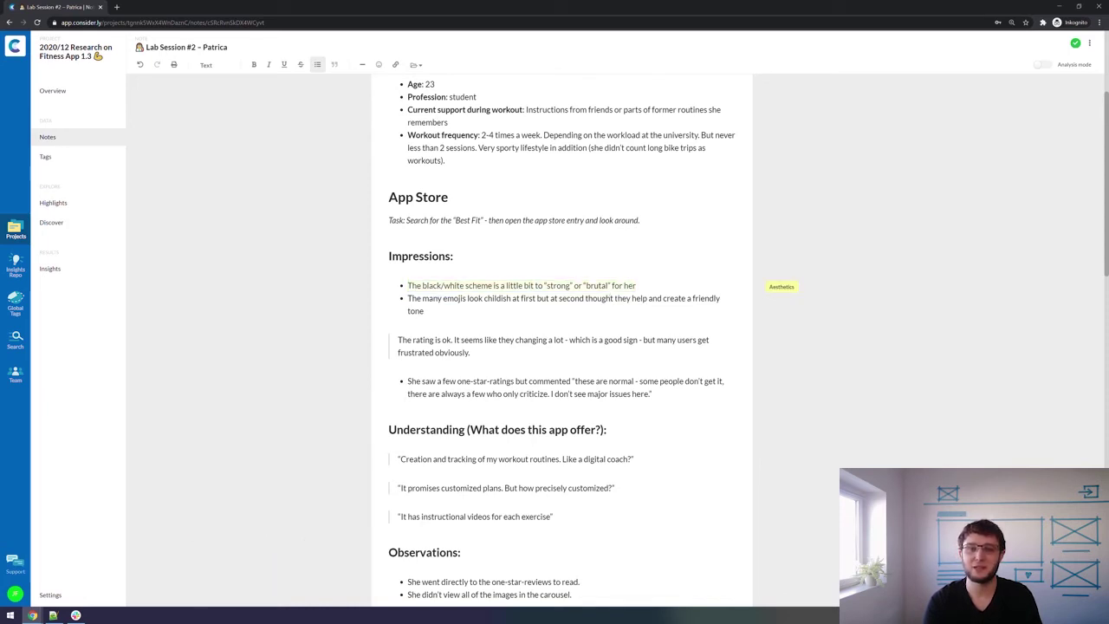
drag(615, 298, 562, 298)
triple_click(560, 298)
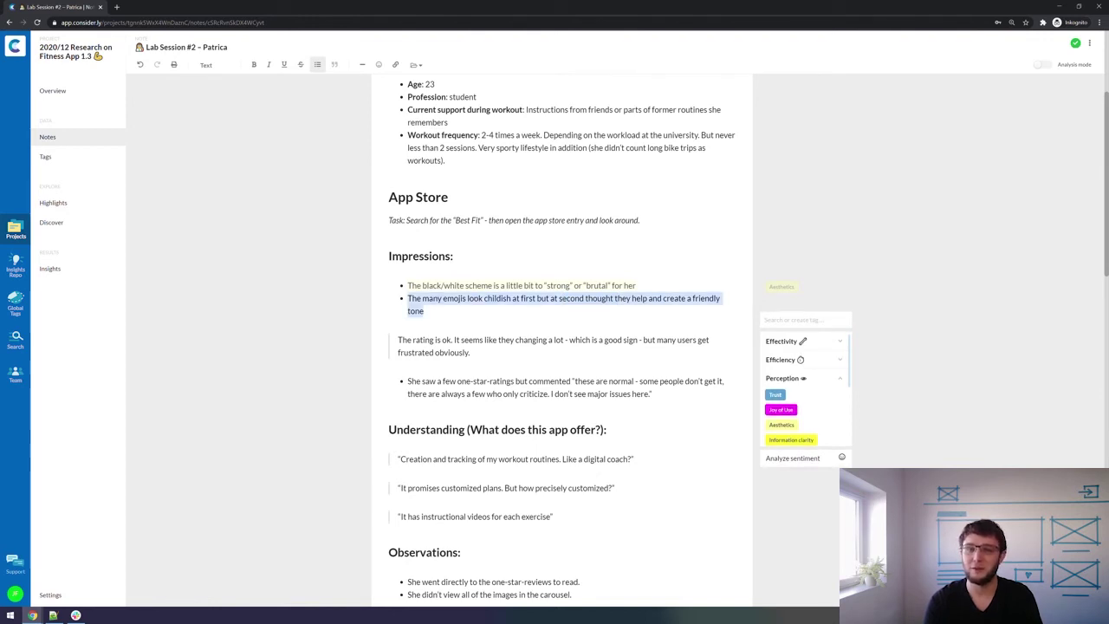
click(781, 424)
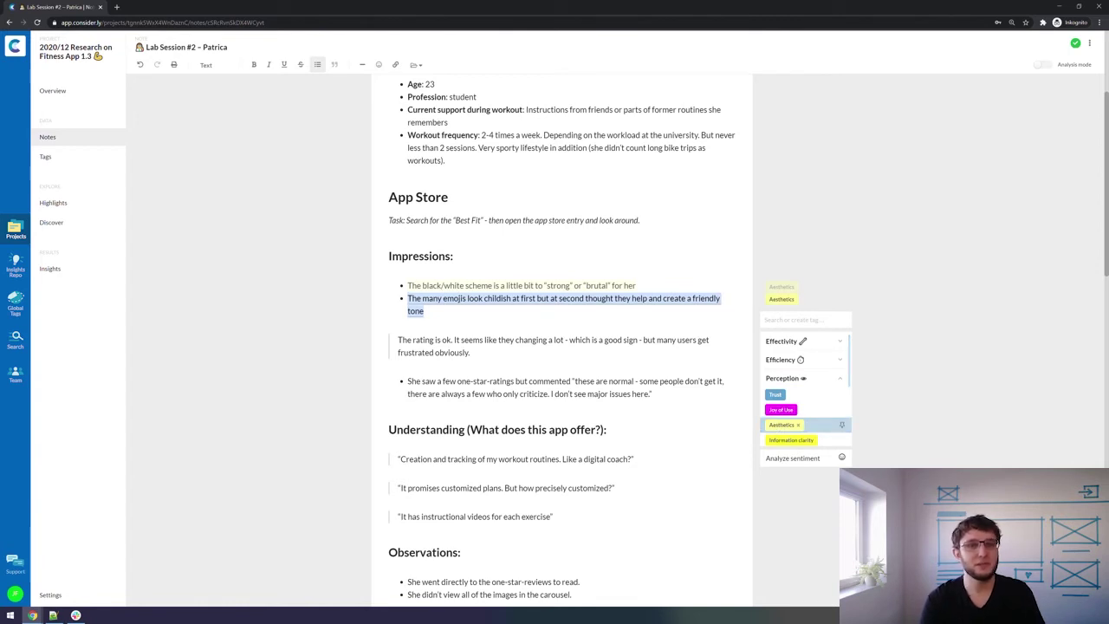
click(656, 340)
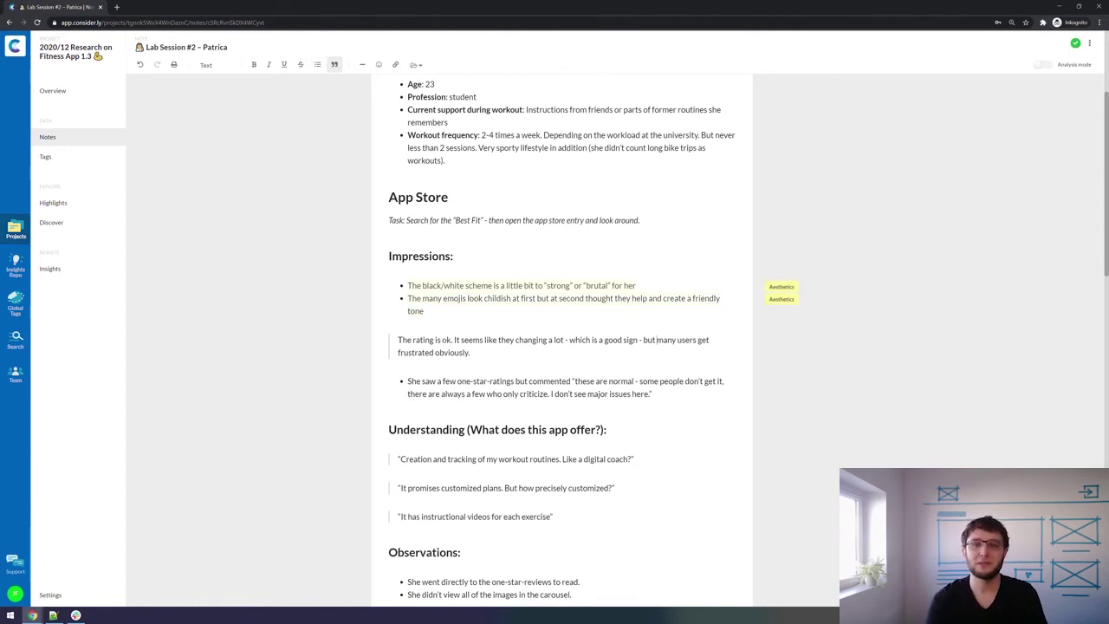
Select the whole 'The rating is ok' paragraph and tag it Trust.
drag(436, 339, 473, 340)
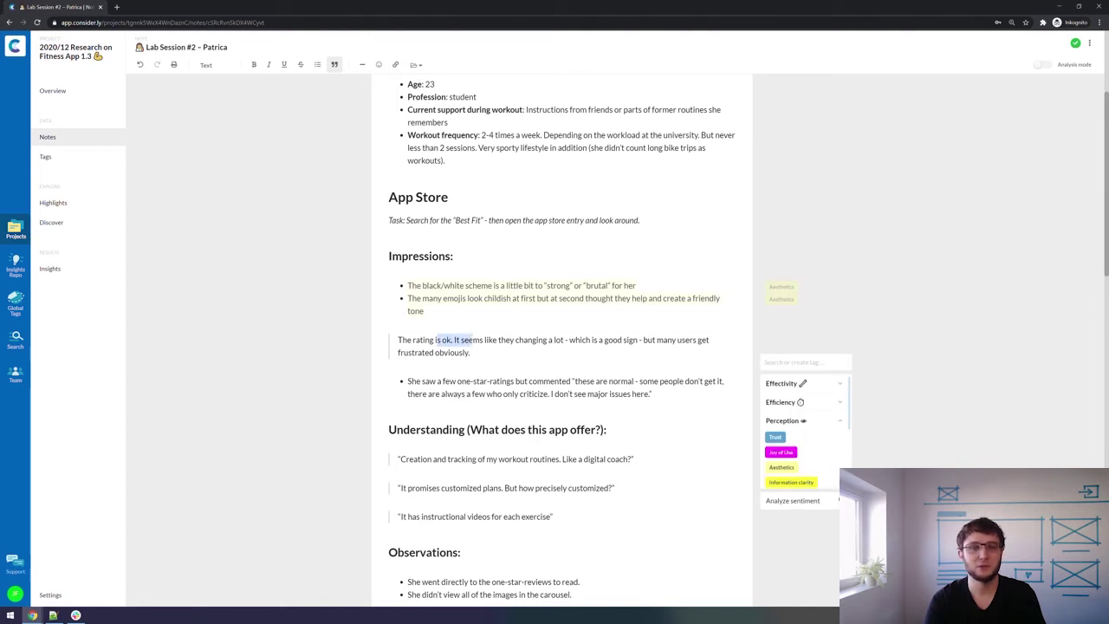
triple_click(473, 340)
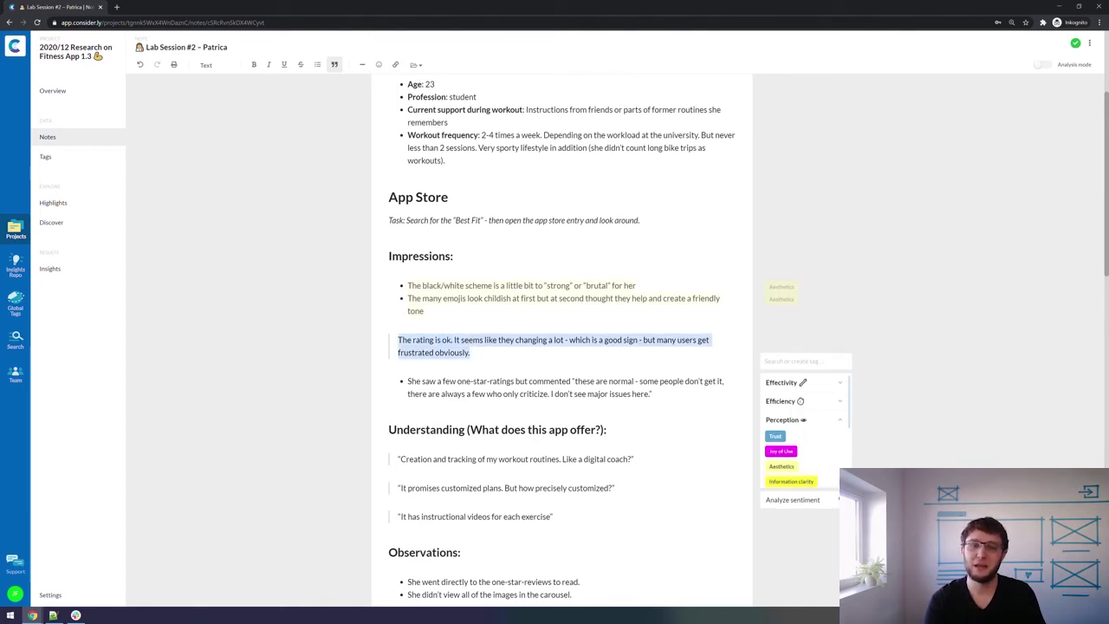
click(773, 436)
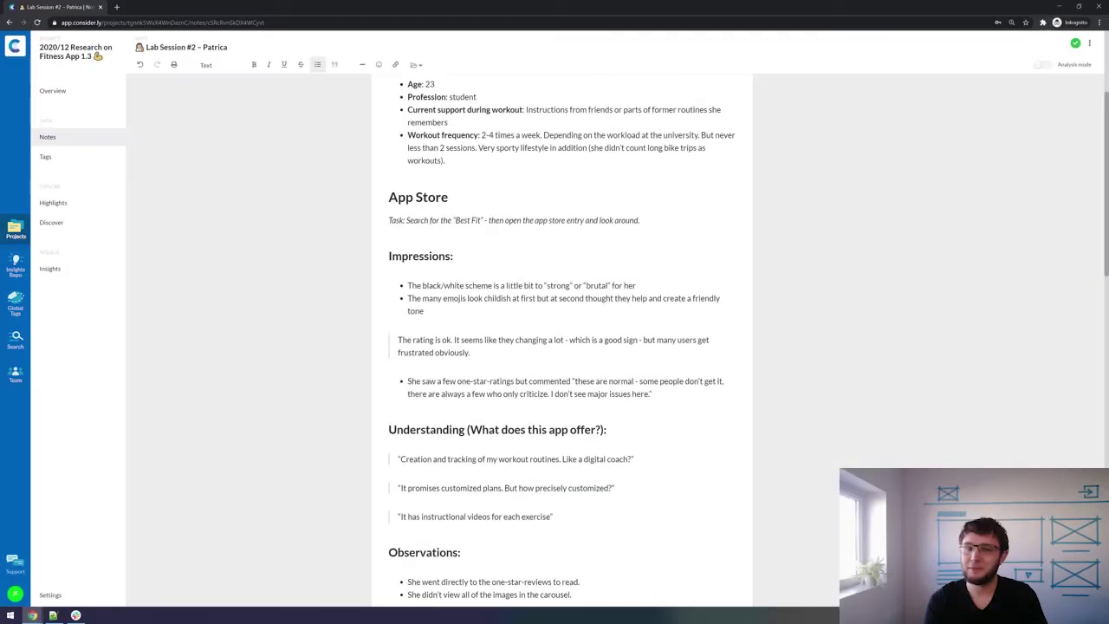
Tag the black/white scheme and emojis Impressions bullets as Aesthetics.
click(520, 286)
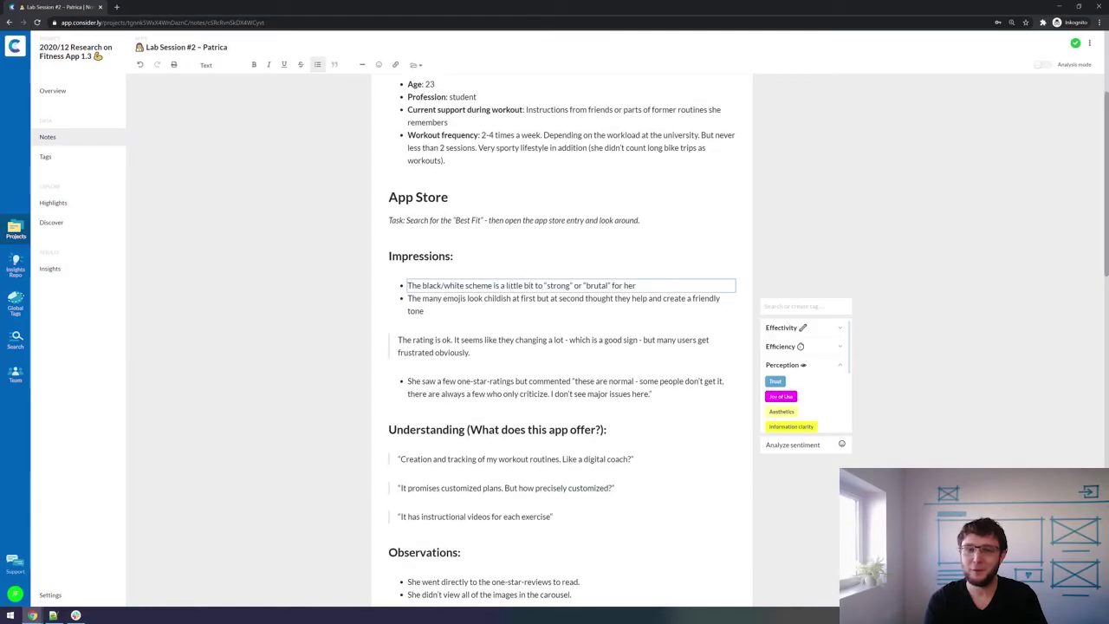
click(783, 412)
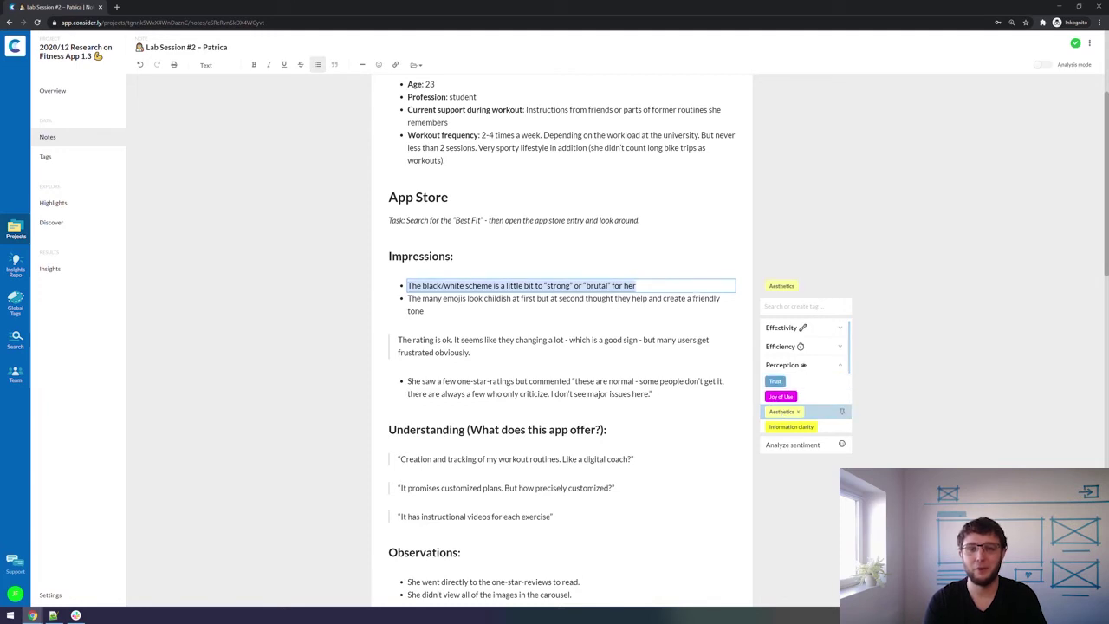
click(643, 298)
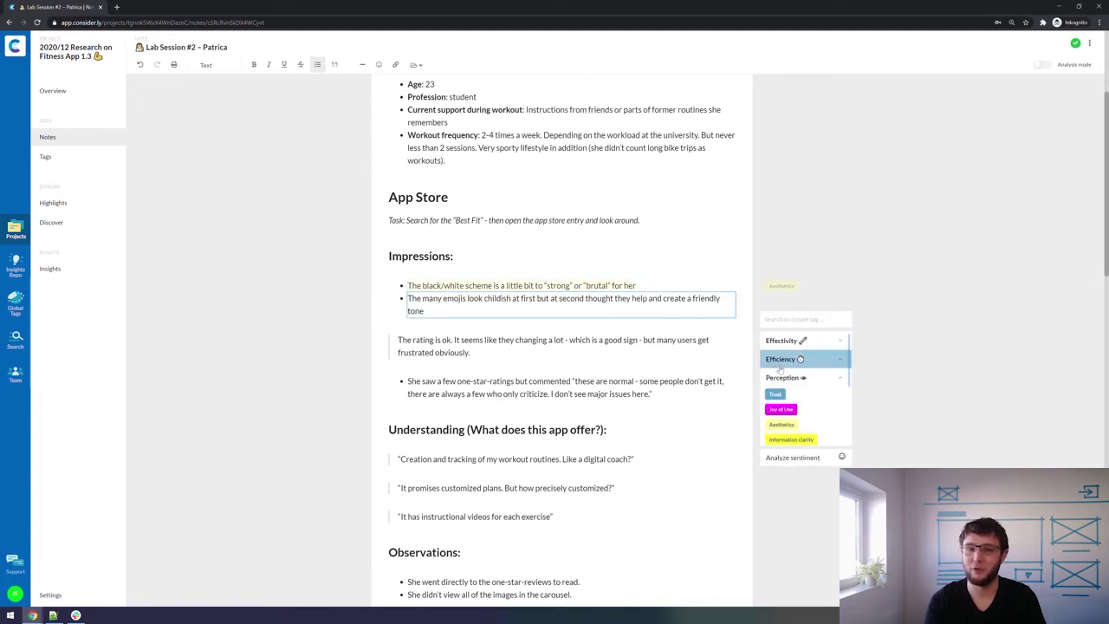
click(783, 424)
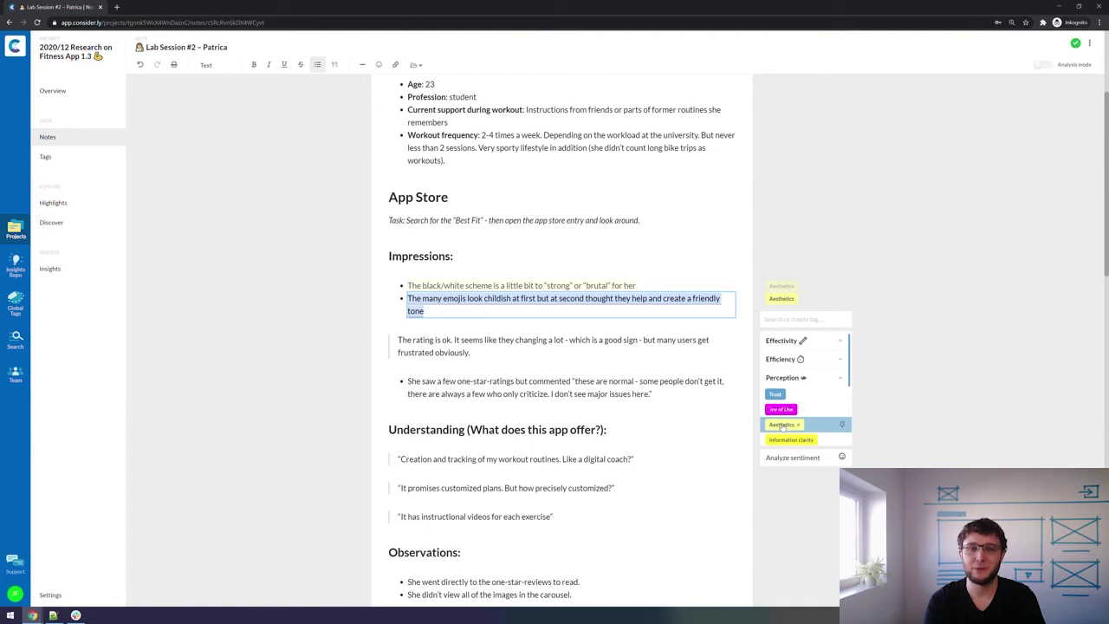
Tag the whole rating quote paragraph as Trust.
click(520, 346)
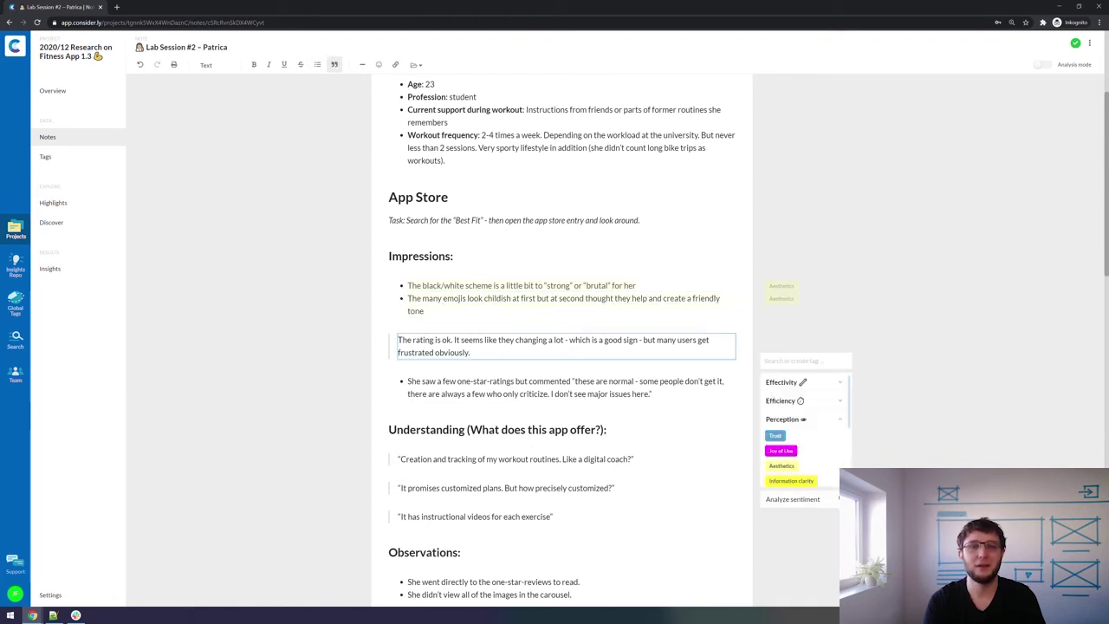
ctrl+click(774, 435)
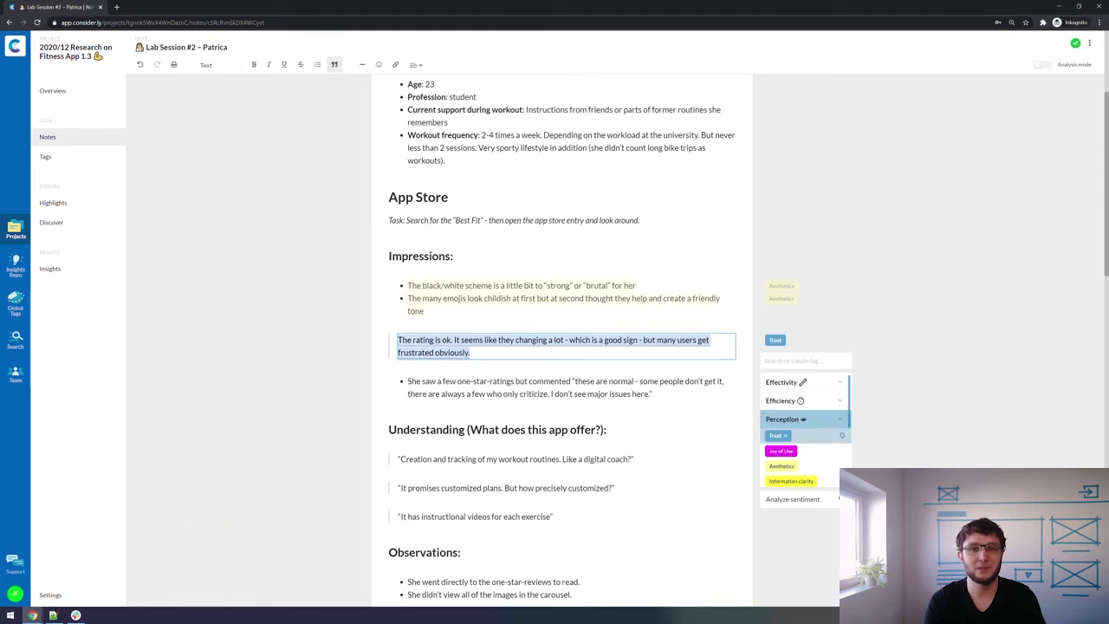
click(606, 429)
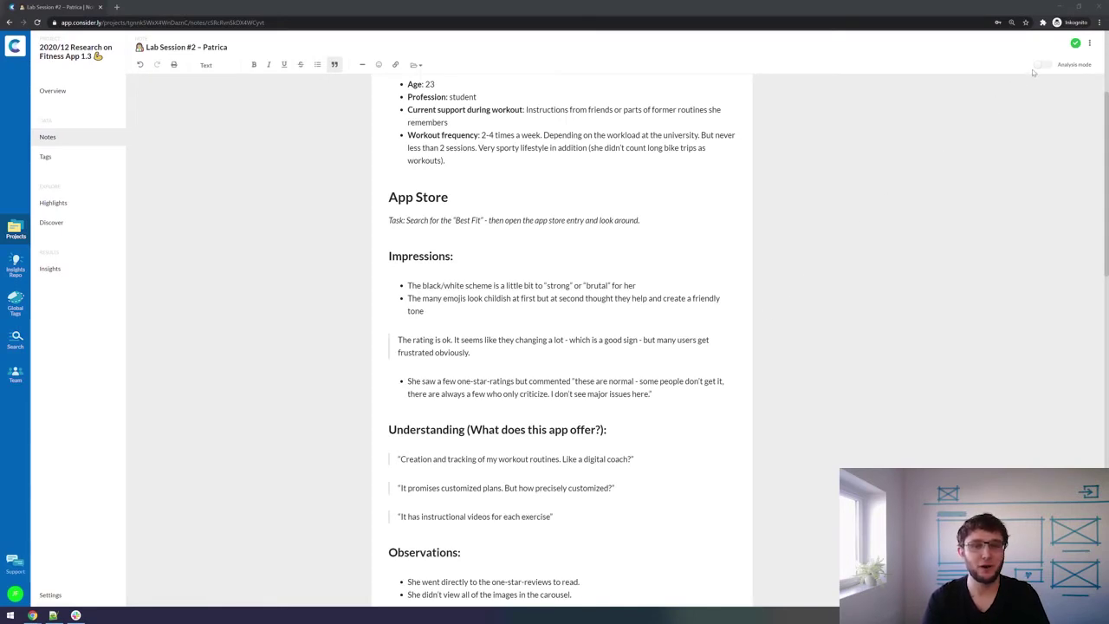
Turn on analysis mode and tag both Impressions bullets as Aesthetics.
mouse_move(1037, 70)
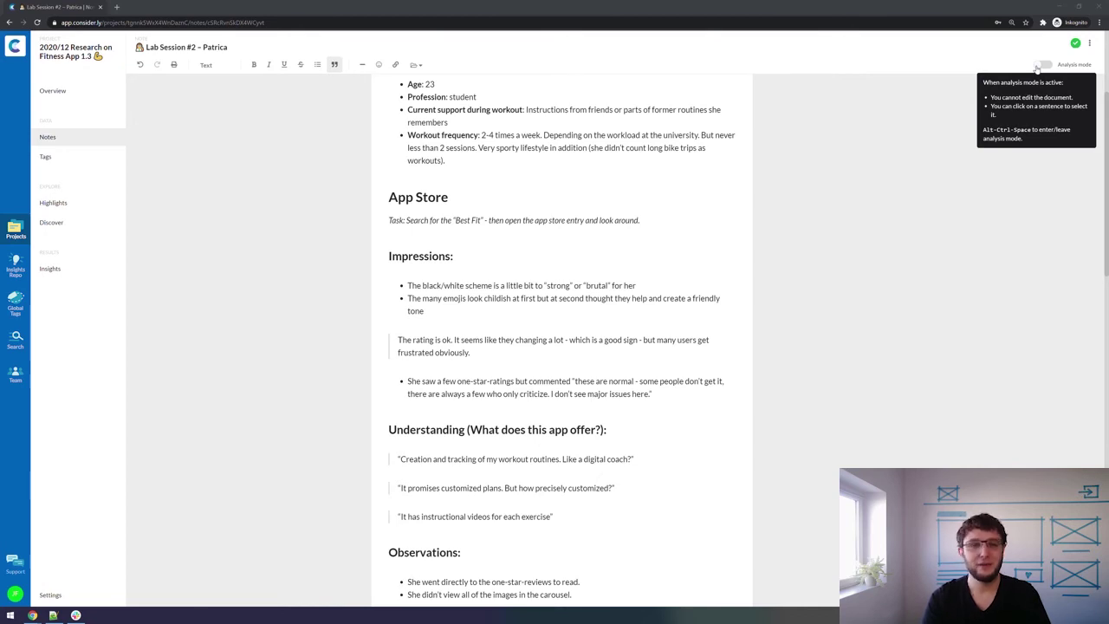
click(1043, 65)
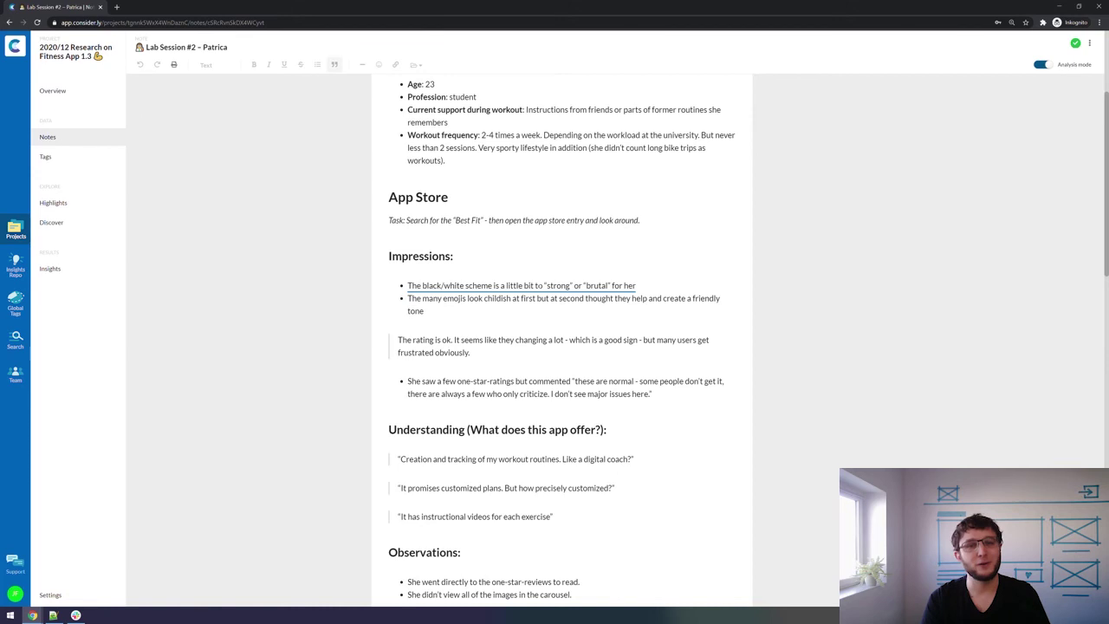
click(519, 285)
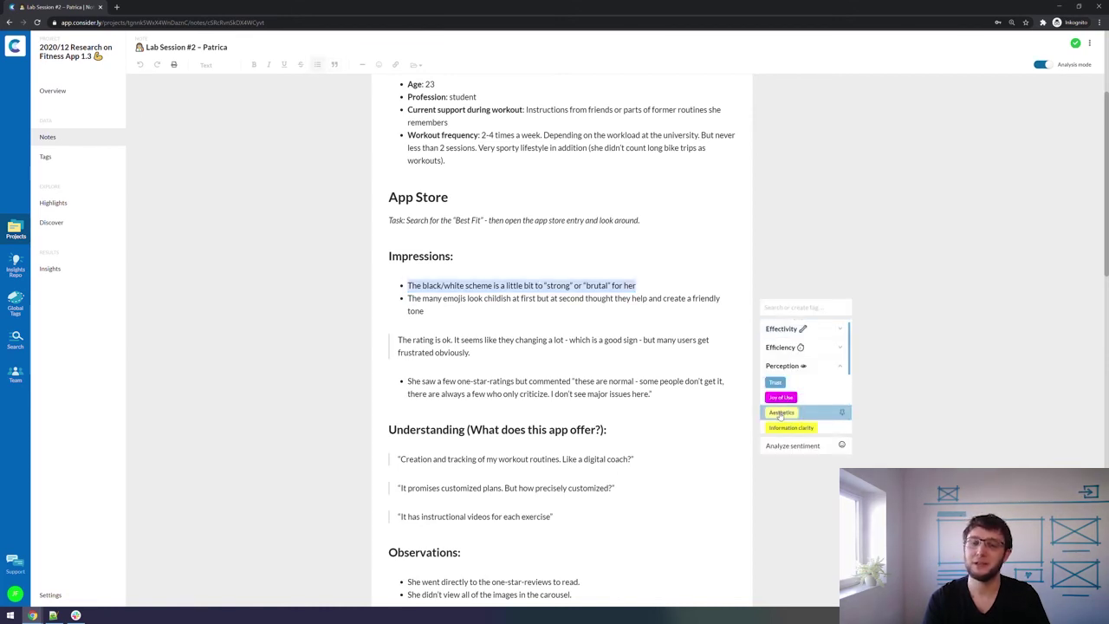
click(780, 413)
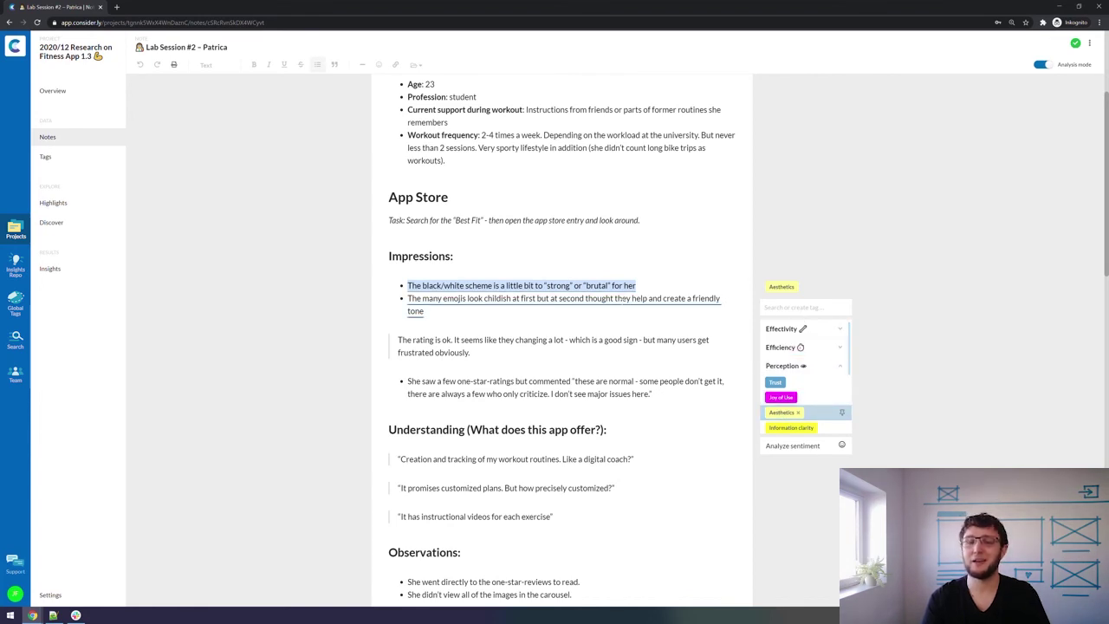
click(563, 303)
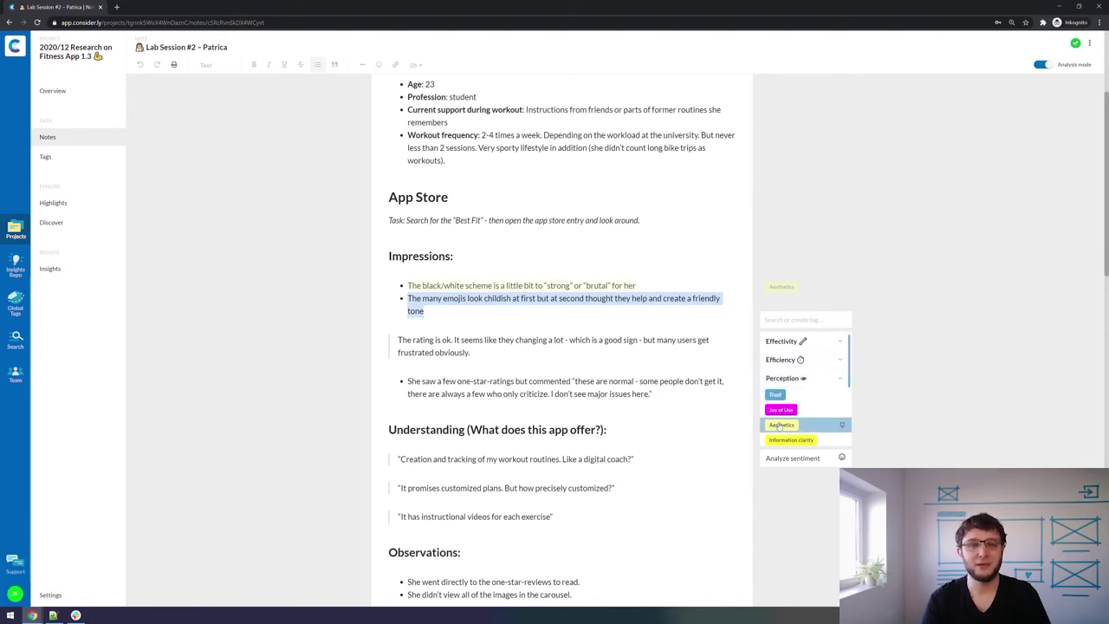
click(780, 424)
Tag the rating quote's second sentence, 'It seems… obviously.', as Trust.
drag(454, 340, 470, 352)
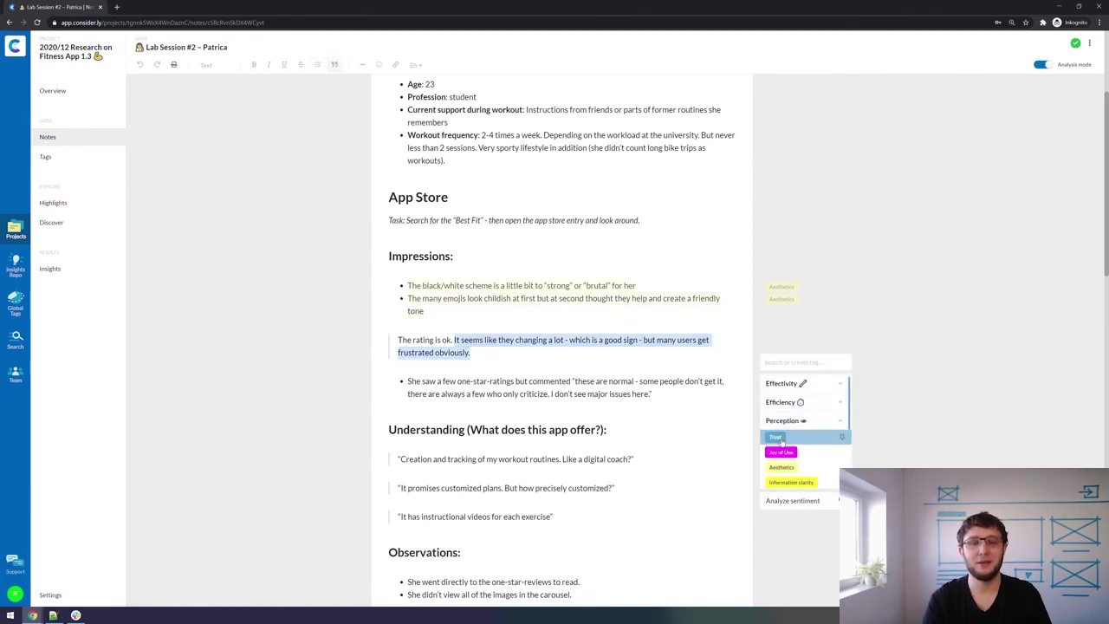
click(782, 439)
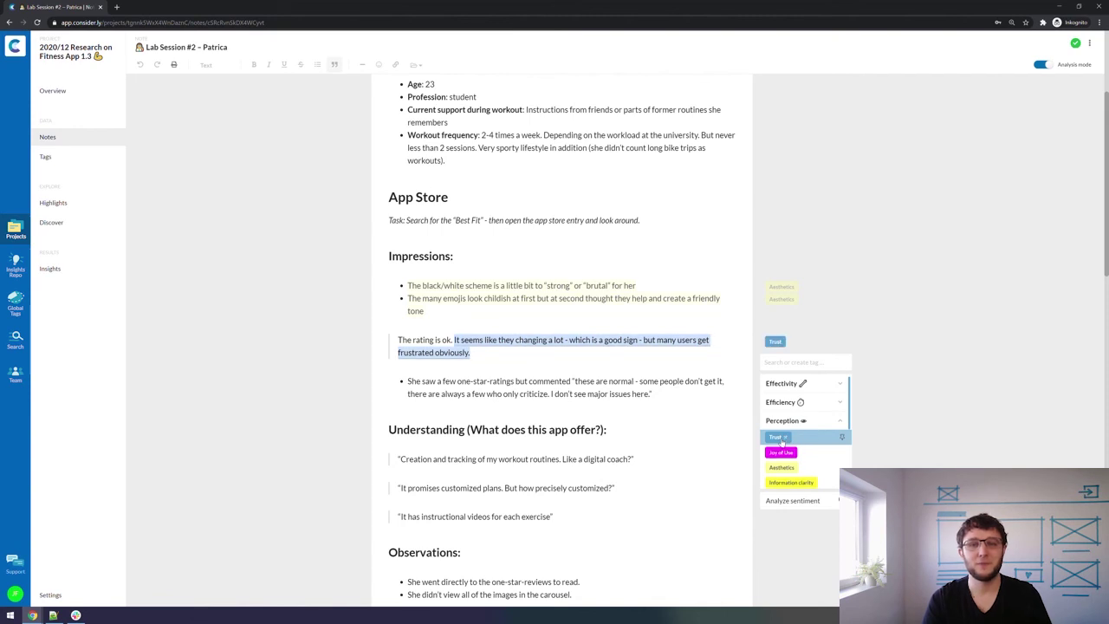
drag(389, 429, 607, 429)
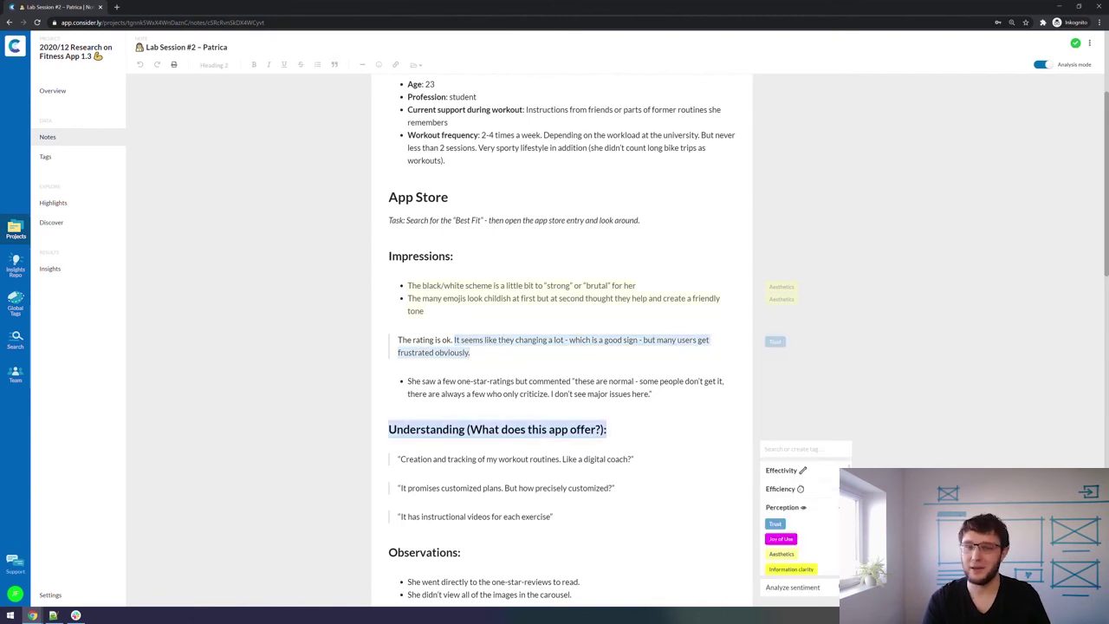